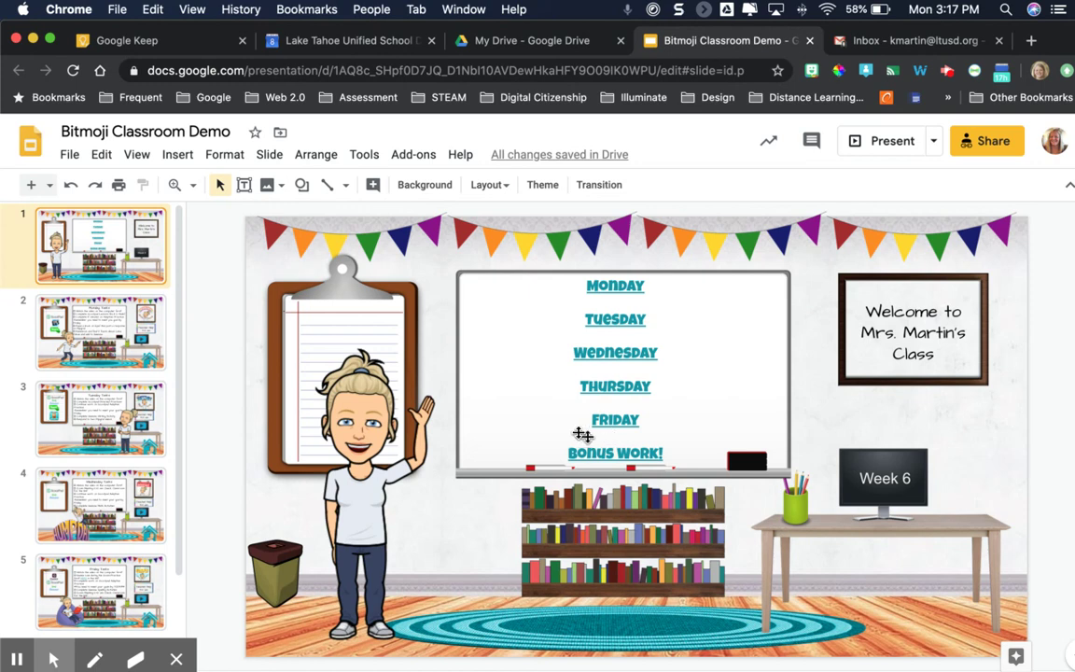
# - Check the stacking order options of the weekday links text box on slide 1
pyautogui.click(572, 287)
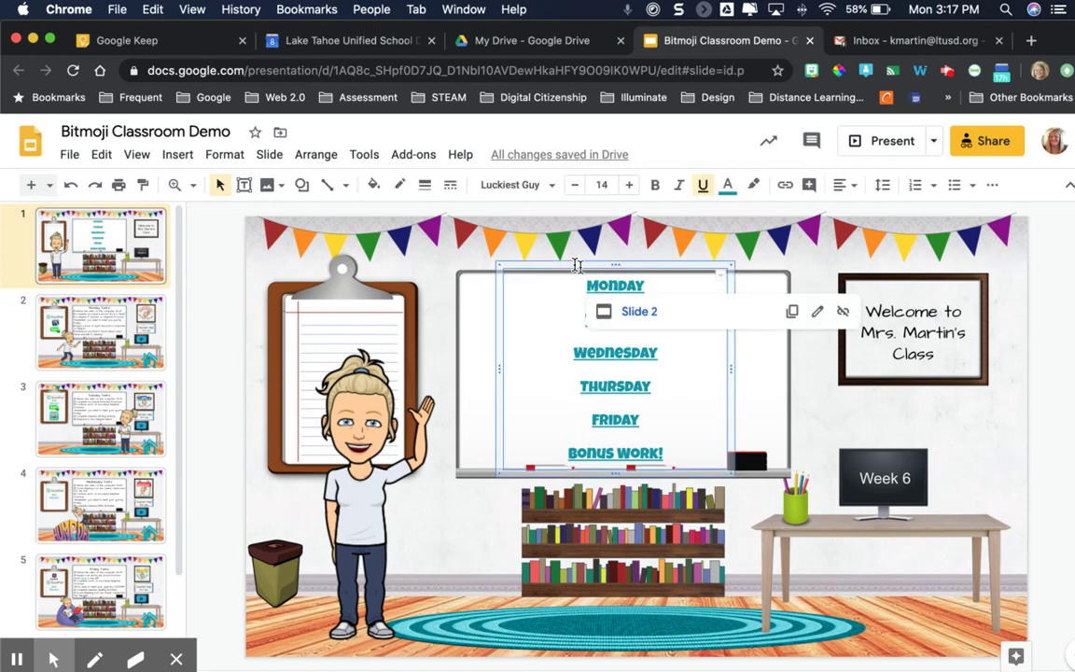
pyautogui.click(508, 269)
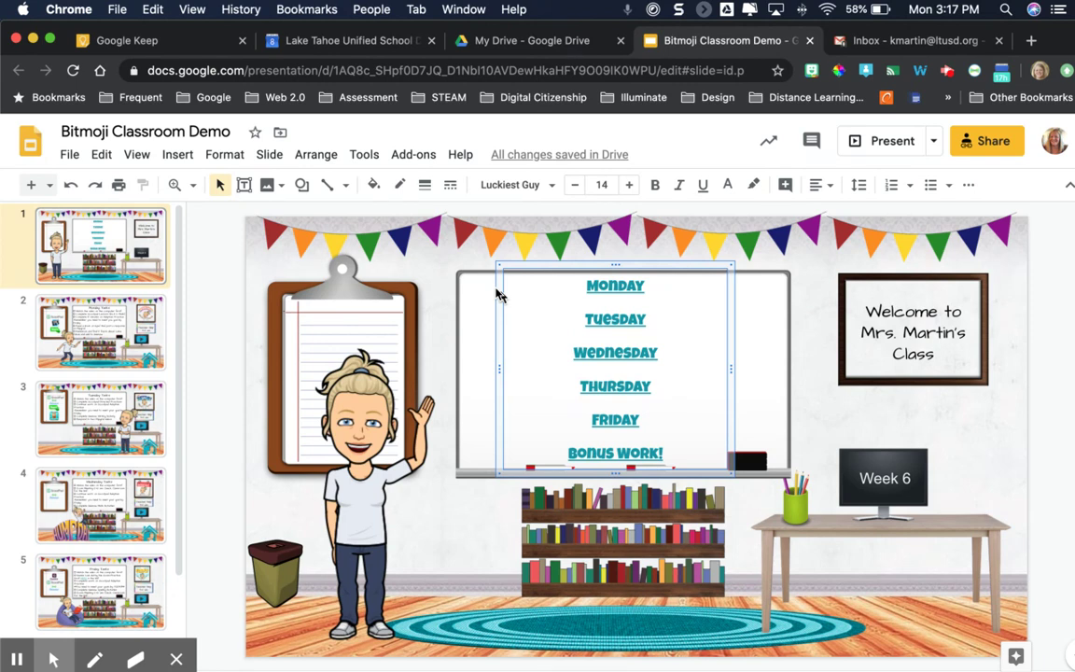
pyautogui.rightClick(498, 295)
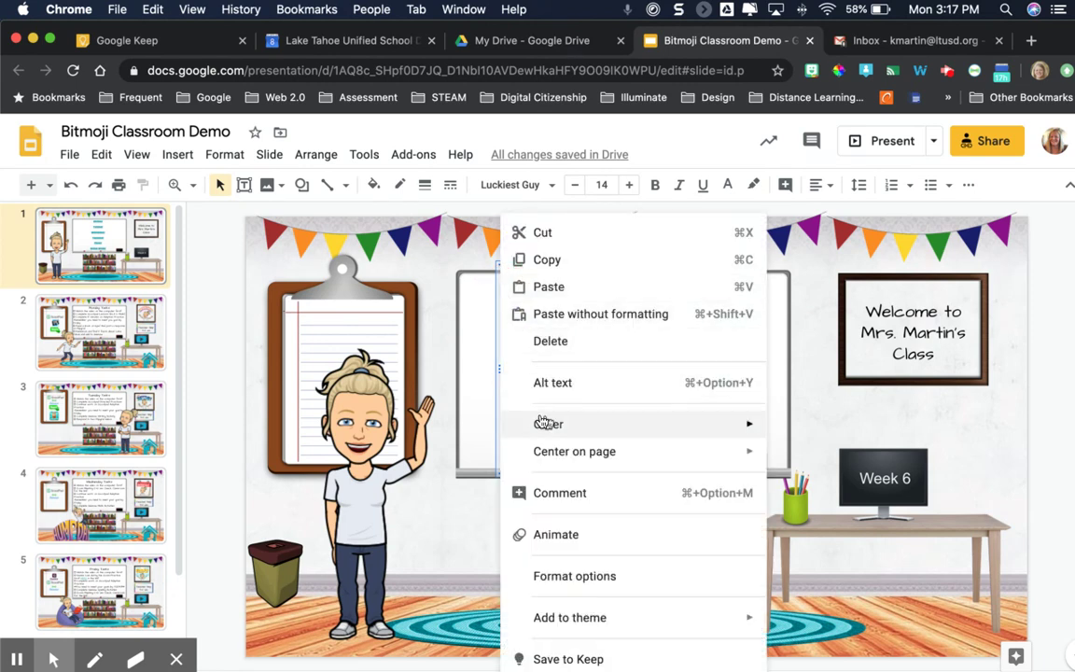
pyautogui.moveTo(553, 428)
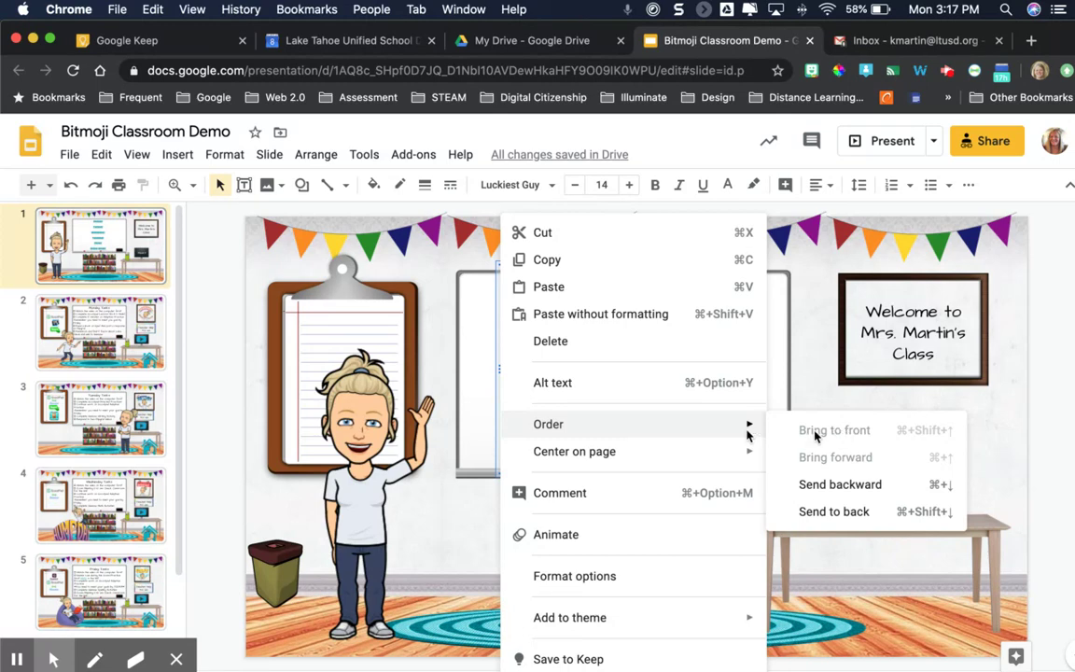
pyautogui.click(221, 589)
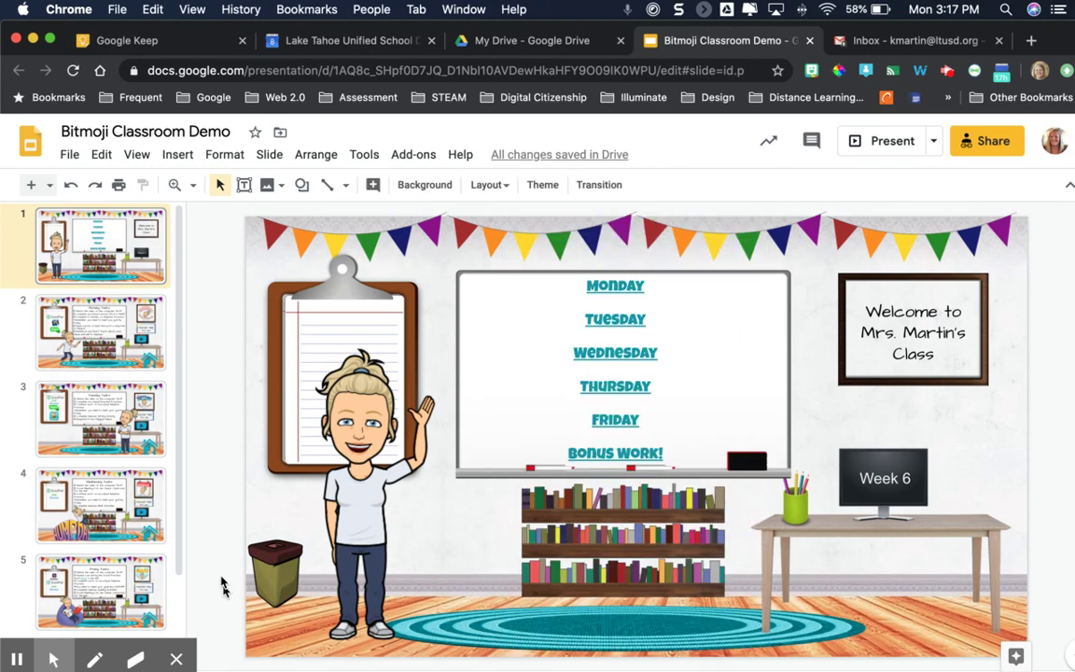
pyautogui.click(306, 192)
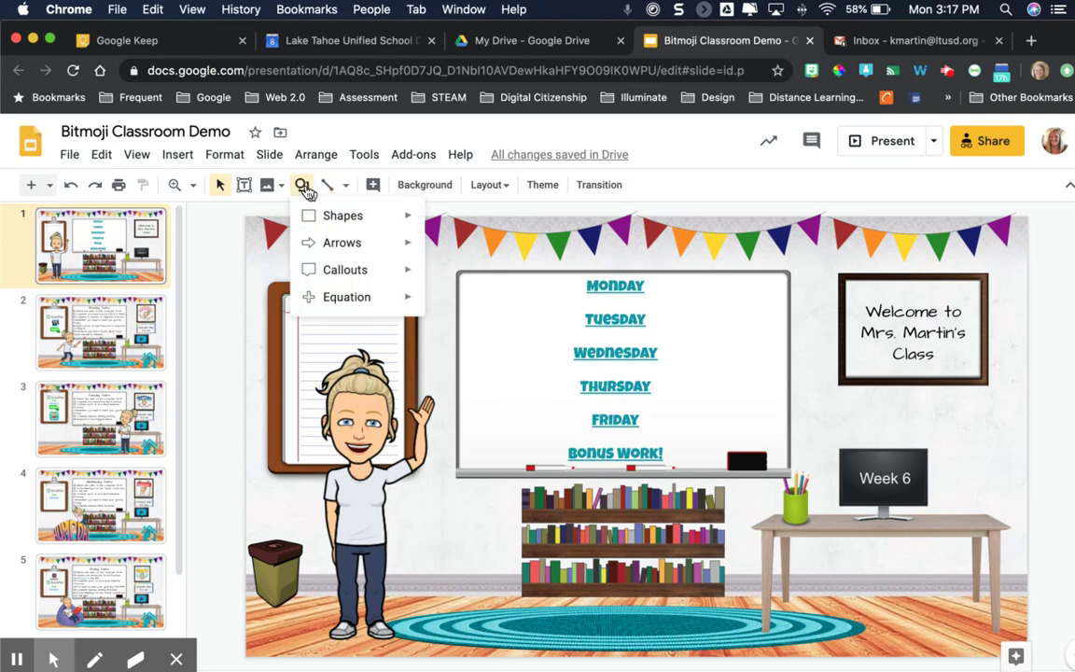
pyautogui.moveTo(326, 218)
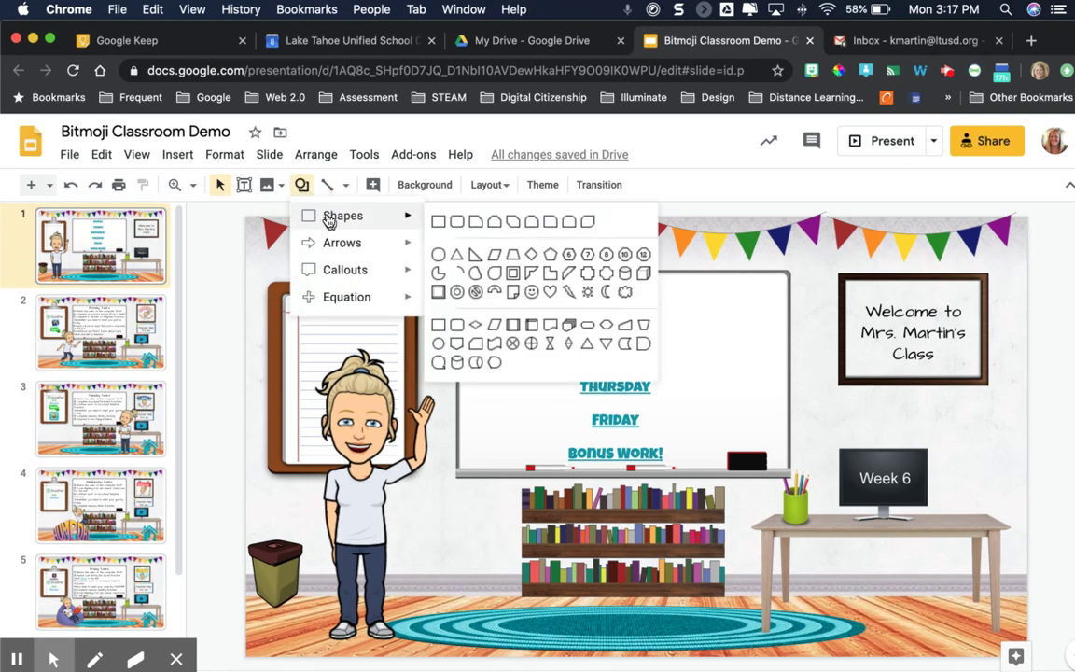
pyautogui.click(439, 225)
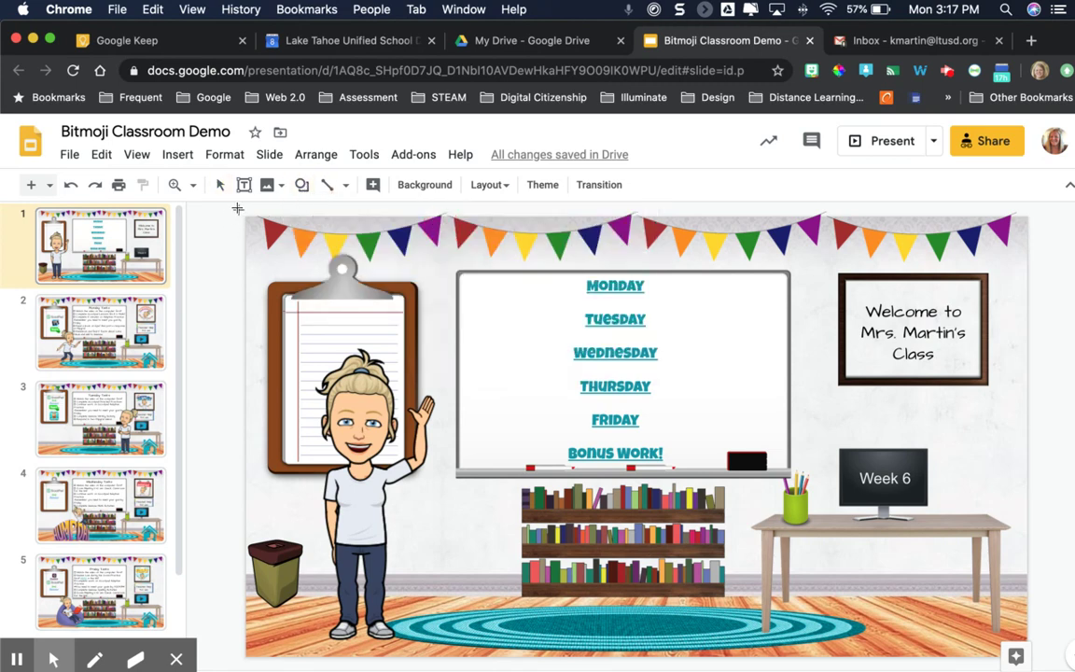
pyautogui.moveTo(246, 217); pyautogui.dragTo(1023, 651)
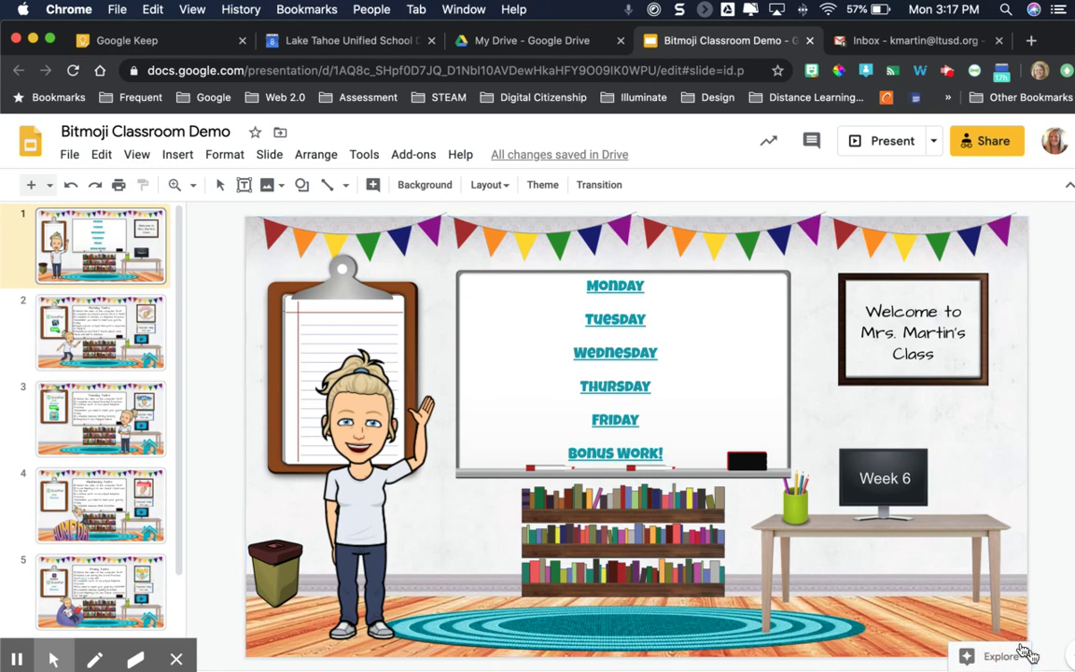
pyautogui.click(302, 184)
pyautogui.moveTo(348, 216)
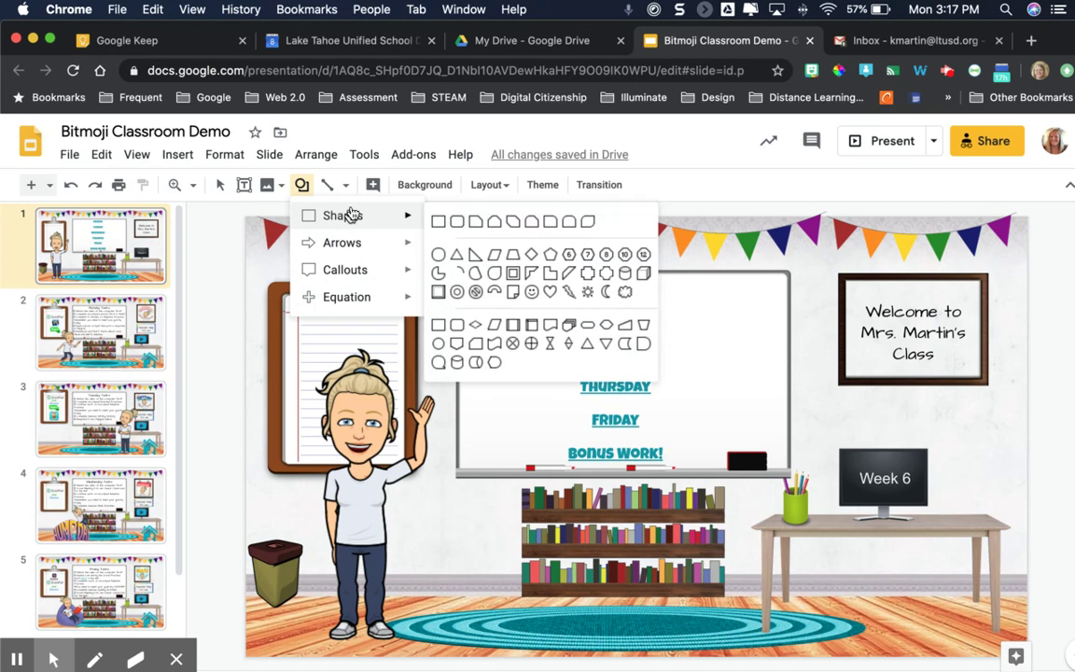
pyautogui.click(435, 222)
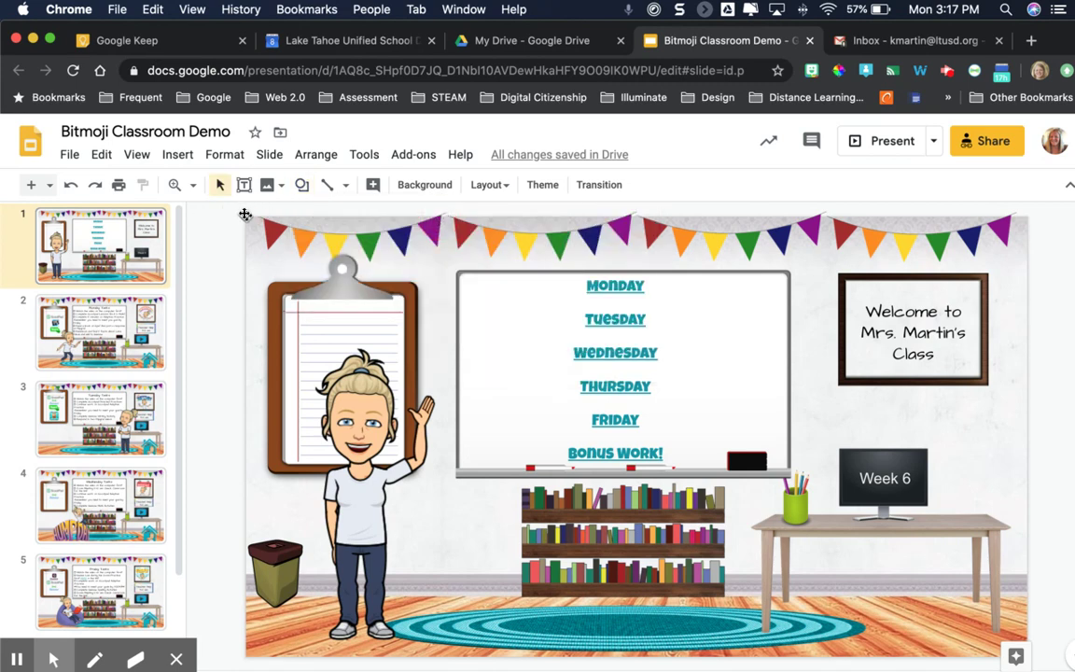
# - Draw a rectangle that covers the entire first slide
pyautogui.click(301, 184)
pyautogui.moveTo(348, 216)
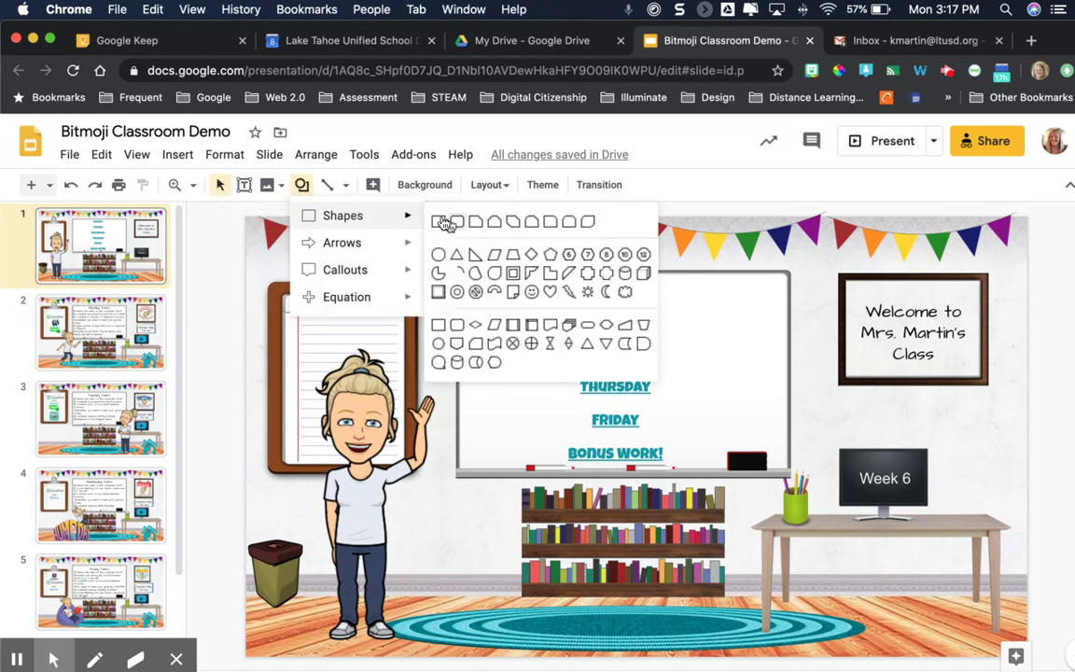
pyautogui.click(445, 224)
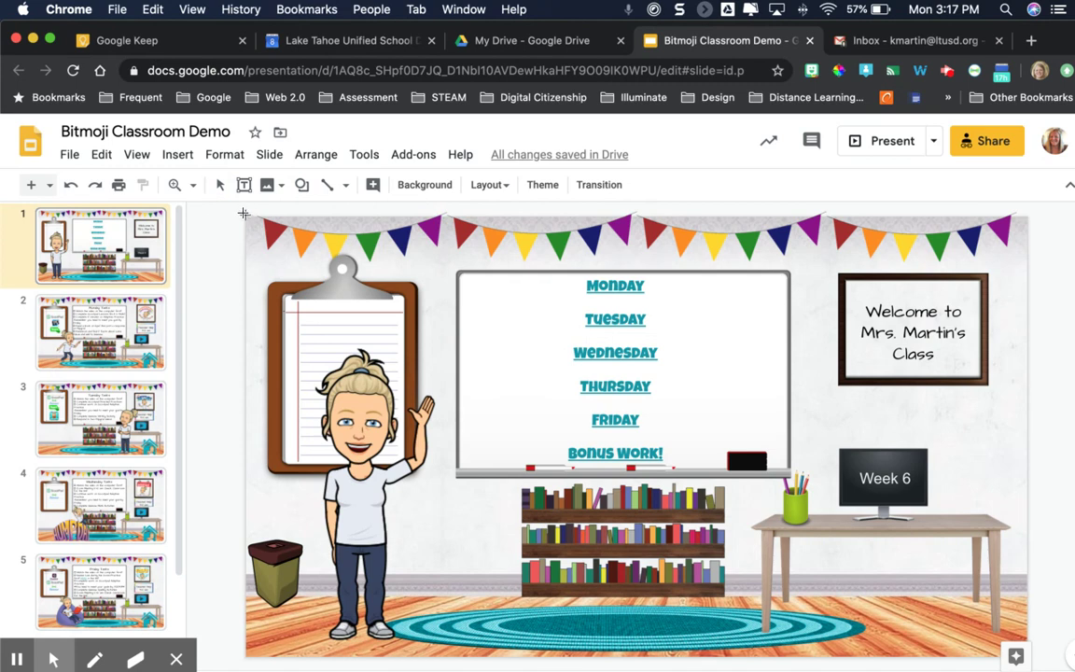
pyautogui.moveTo(244, 214); pyautogui.dragTo(1038, 655)
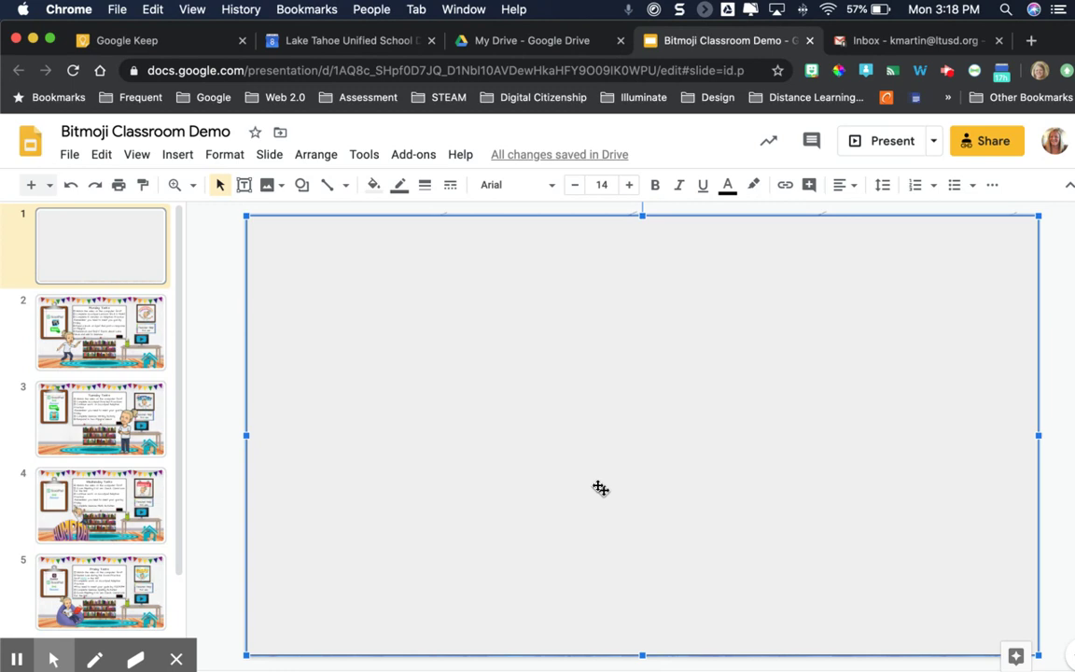
# - Send the covering rectangle backward one level, behind the weekday links
pyautogui.rightClick(600, 488)
pyautogui.moveTo(656, 424)
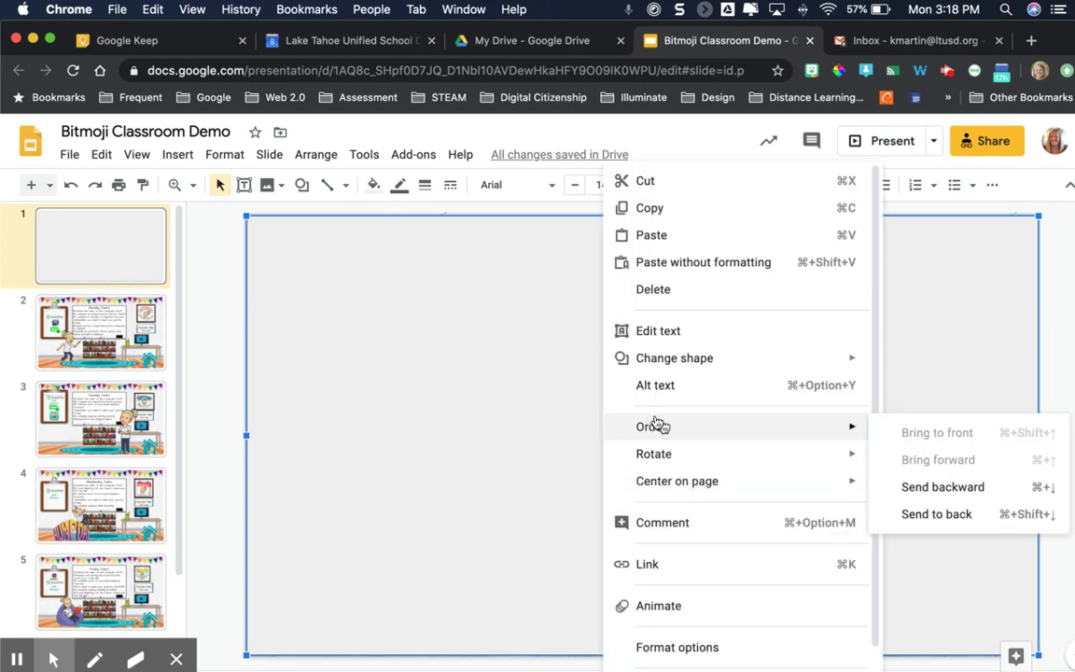
pyautogui.click(942, 486)
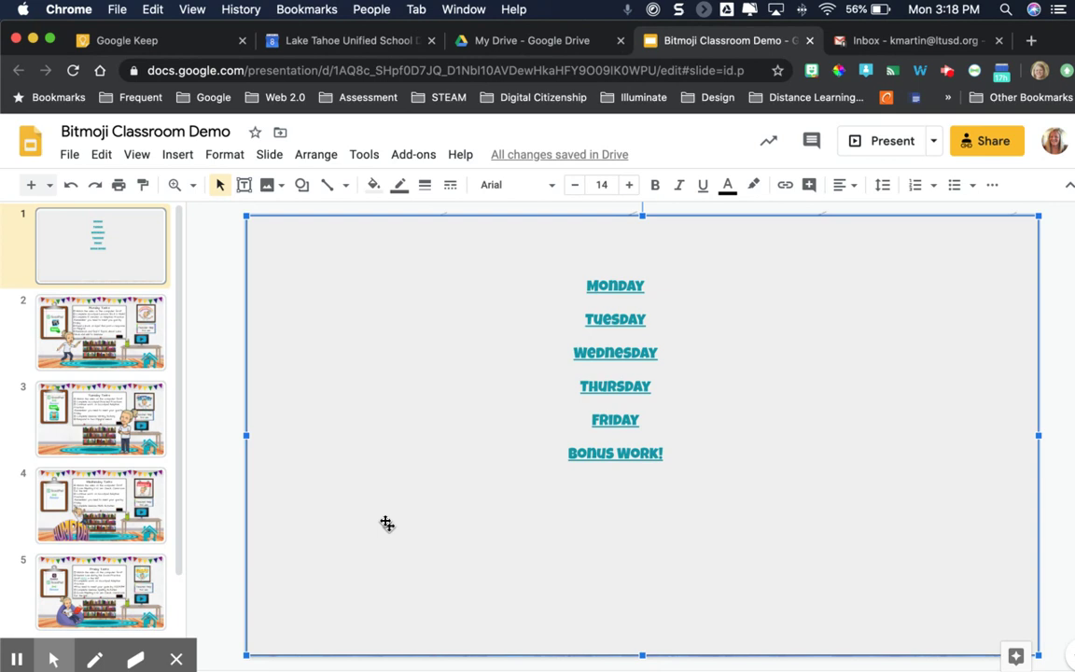
# - Link the covering rectangle to Slide 1 of this presentation
pyautogui.rightClick(386, 523)
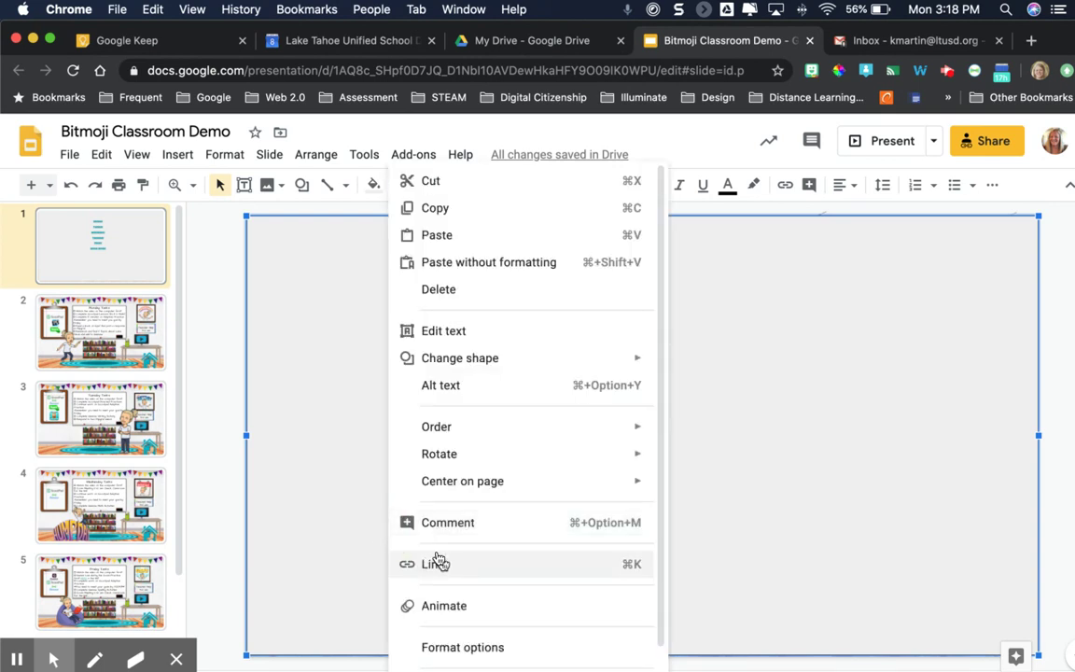
pyautogui.click(478, 564)
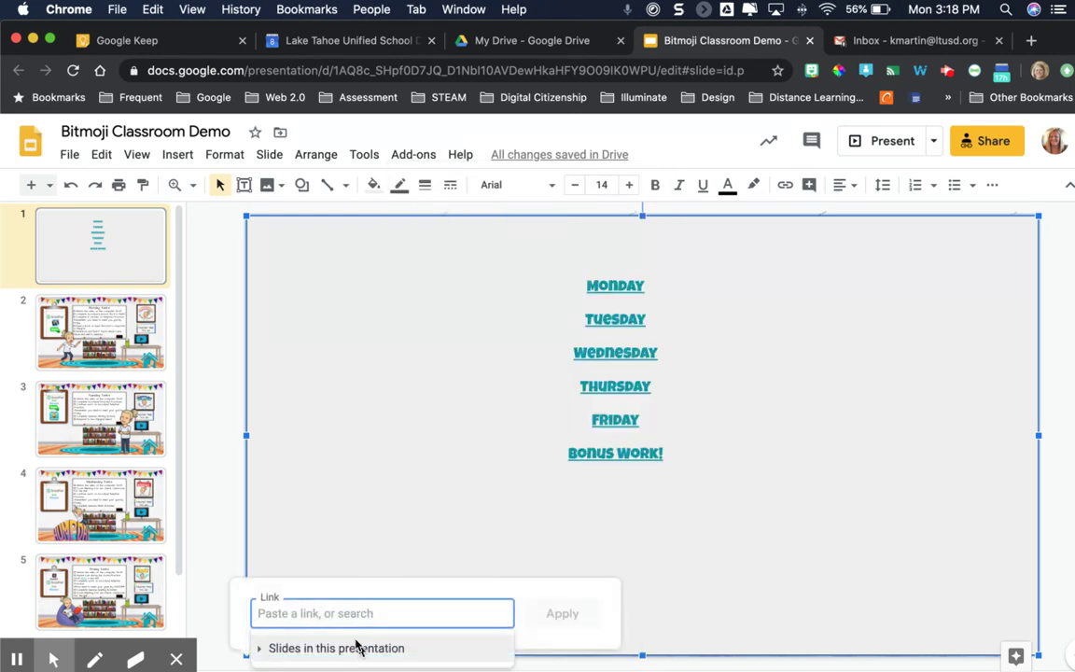
pyautogui.scroll(-1, 494, 548)
pyautogui.scroll(-1, 499, 546)
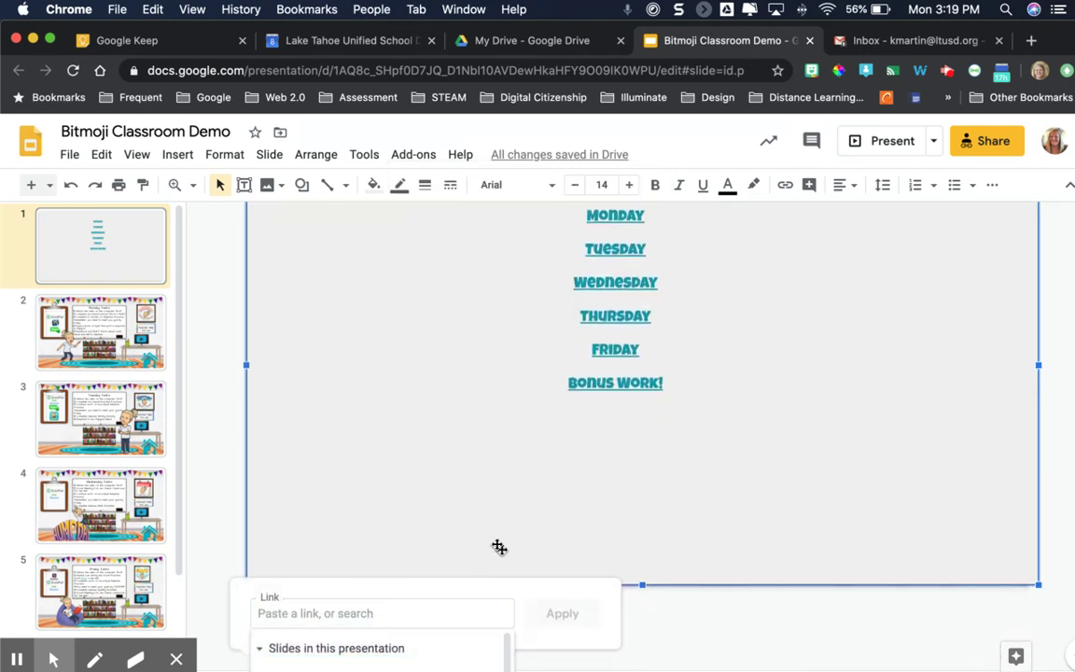
pyautogui.click(412, 648)
pyautogui.scroll(-3, 415, 653)
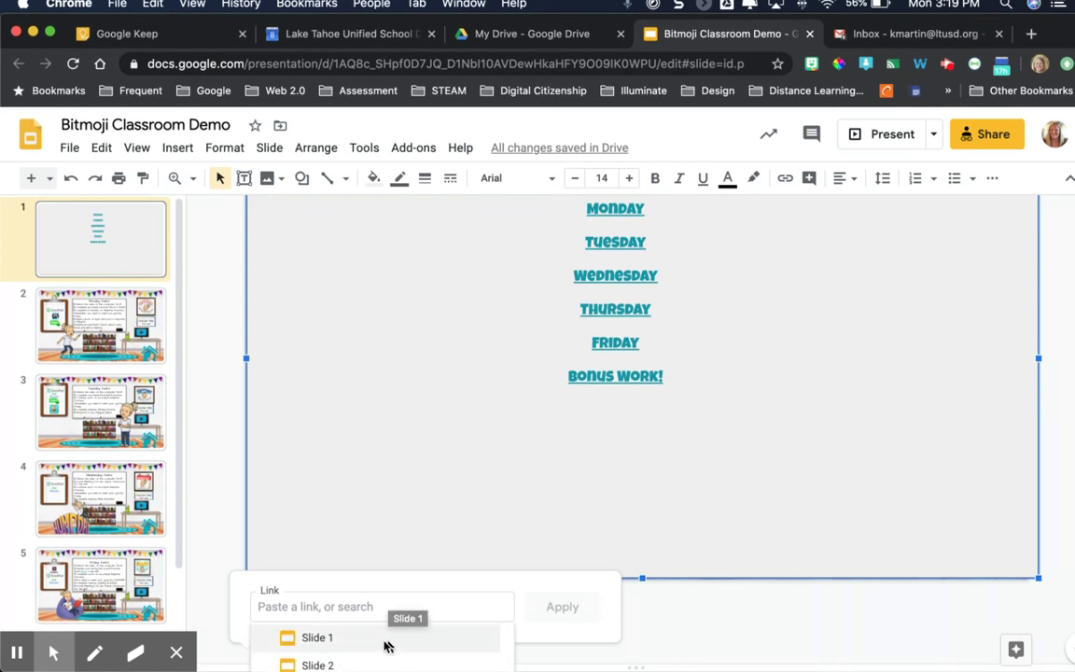
pyautogui.click(387, 637)
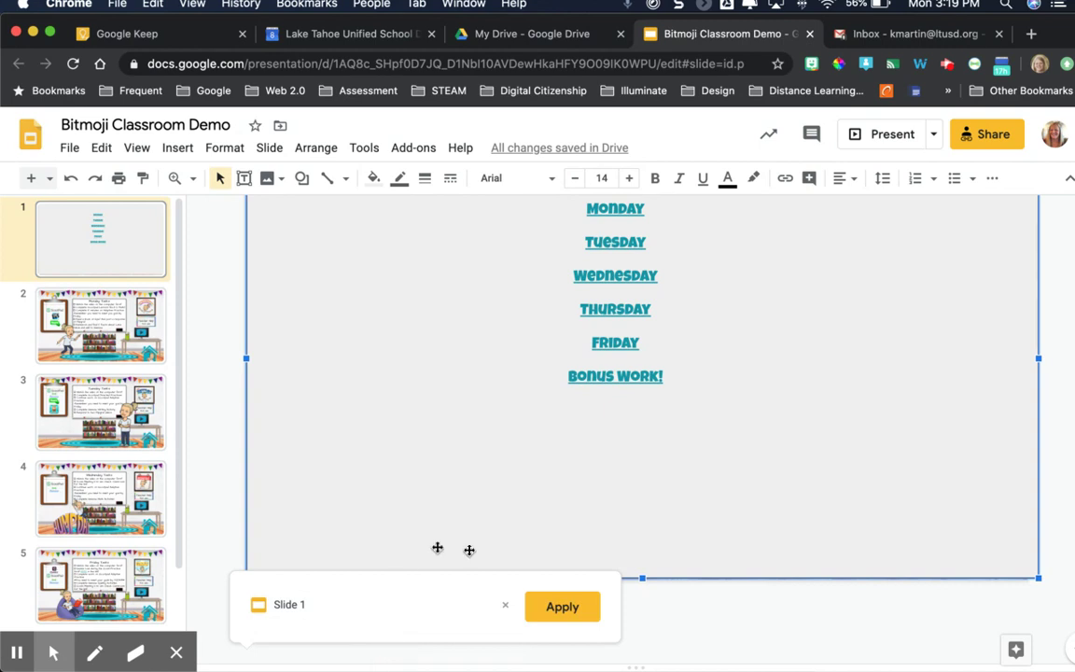
pyautogui.click(564, 617)
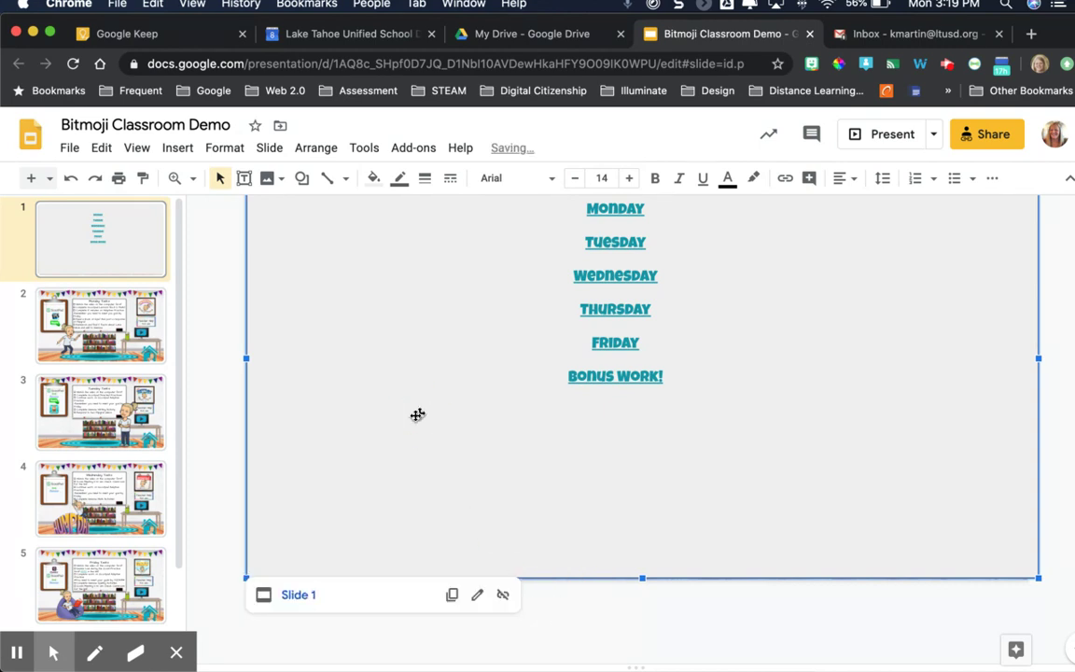
# - Make the covering rectangle's fill and border transparent, and deselect it
pyautogui.scroll(2, 417, 419)
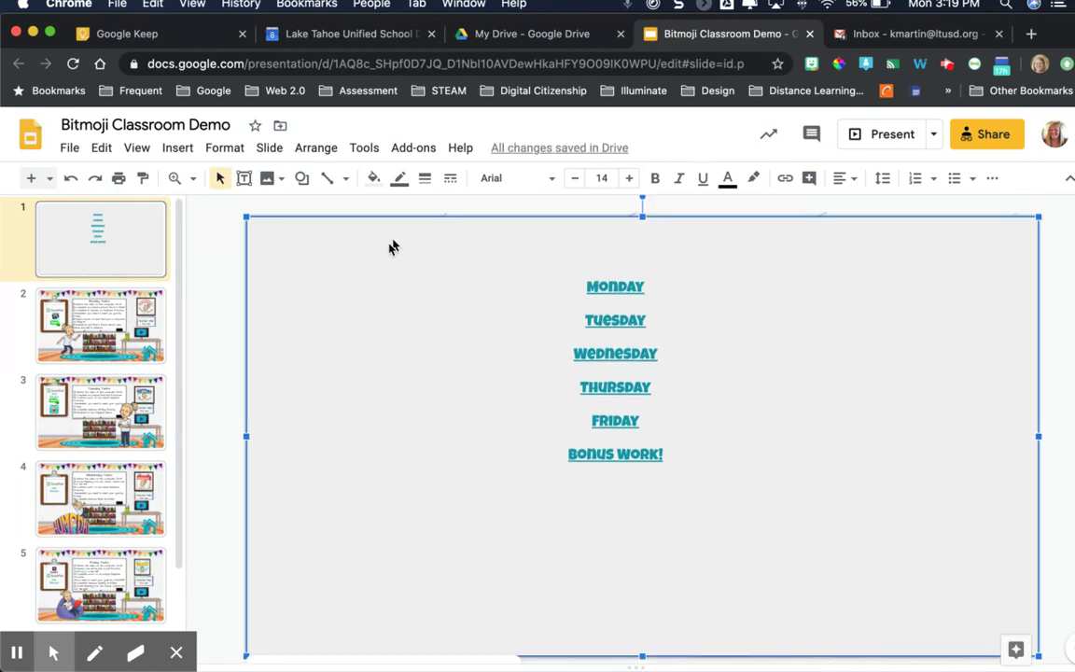
pyautogui.click(372, 182)
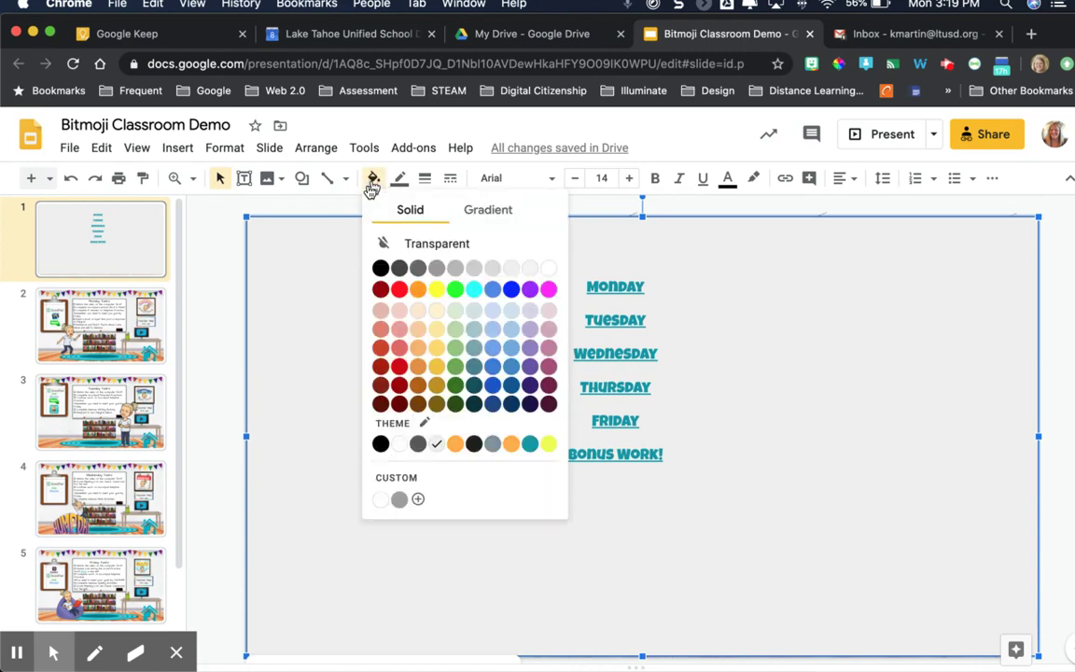
pyautogui.click(392, 243)
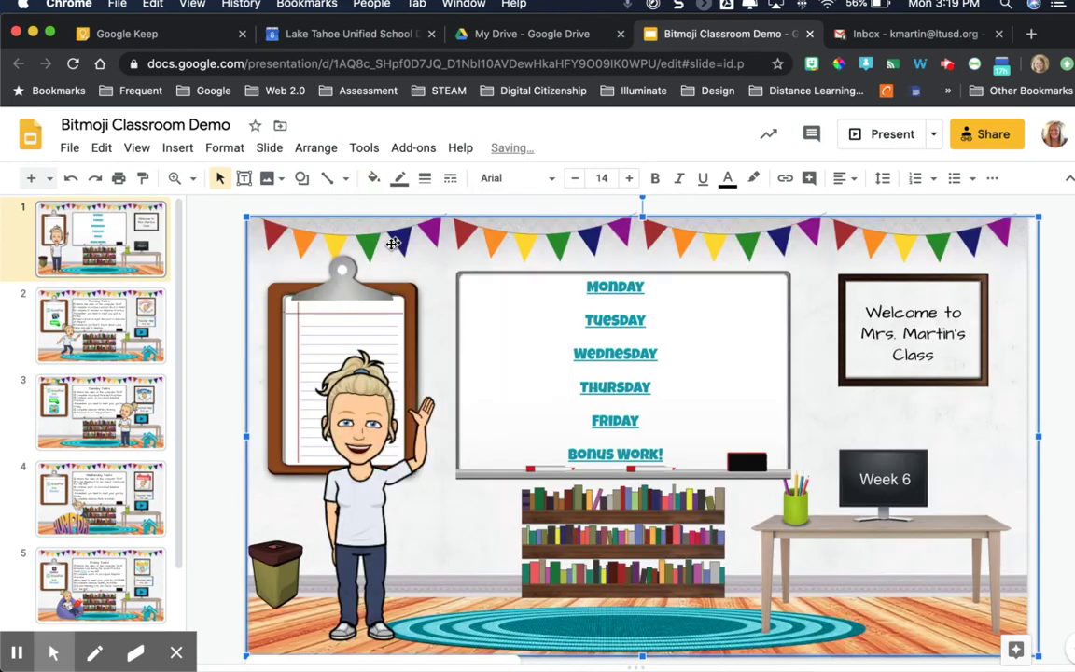
pyautogui.click(400, 178)
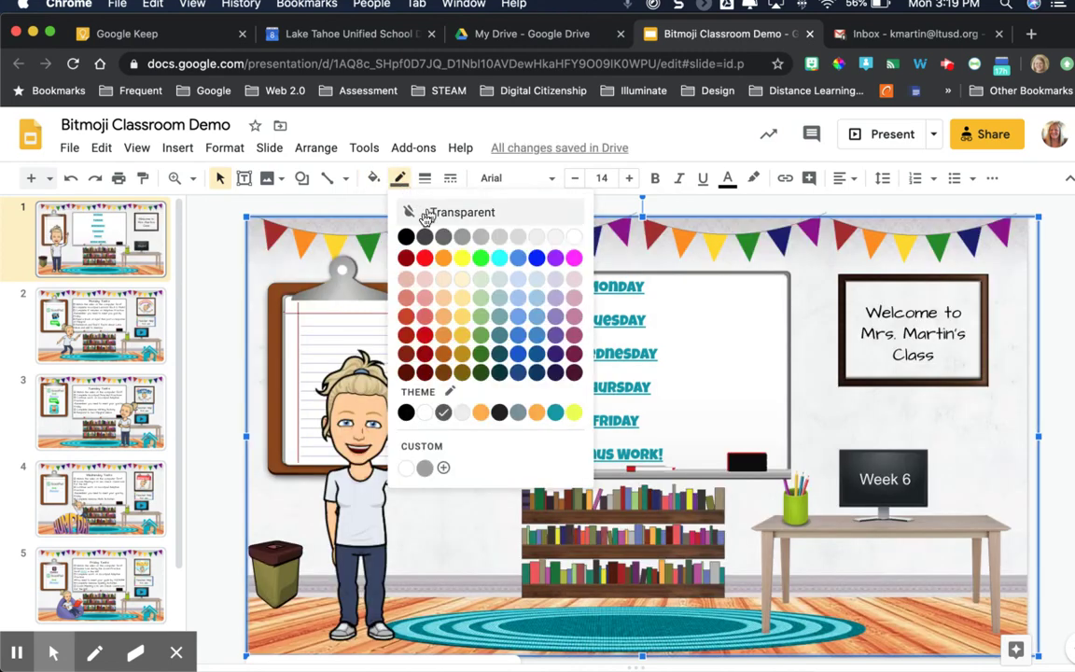
pyautogui.click(425, 214)
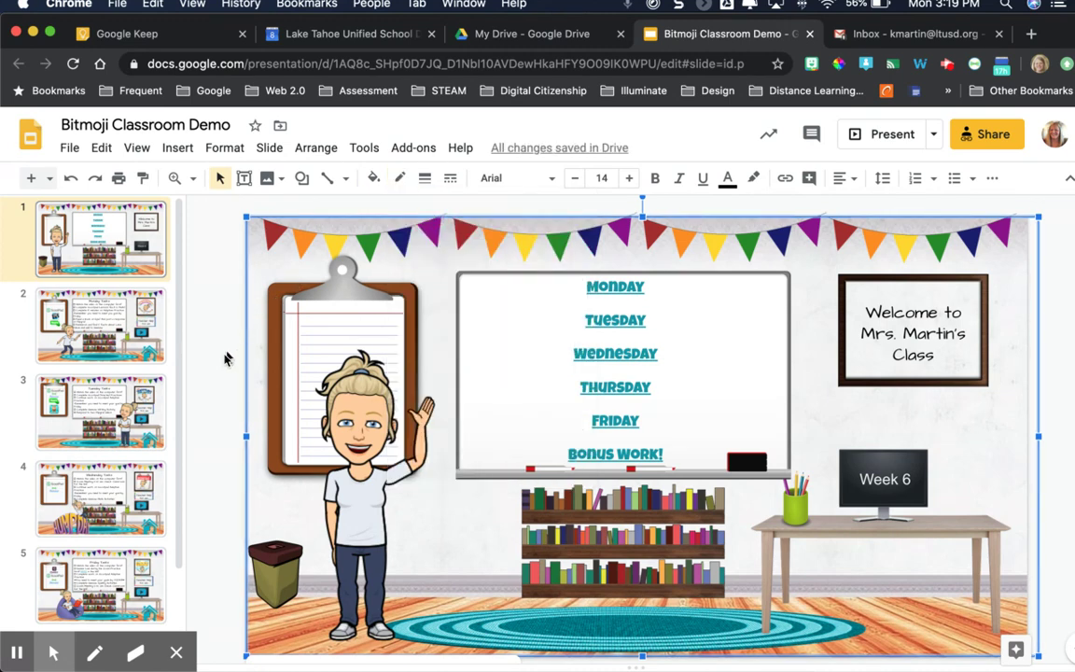
pyautogui.click(224, 358)
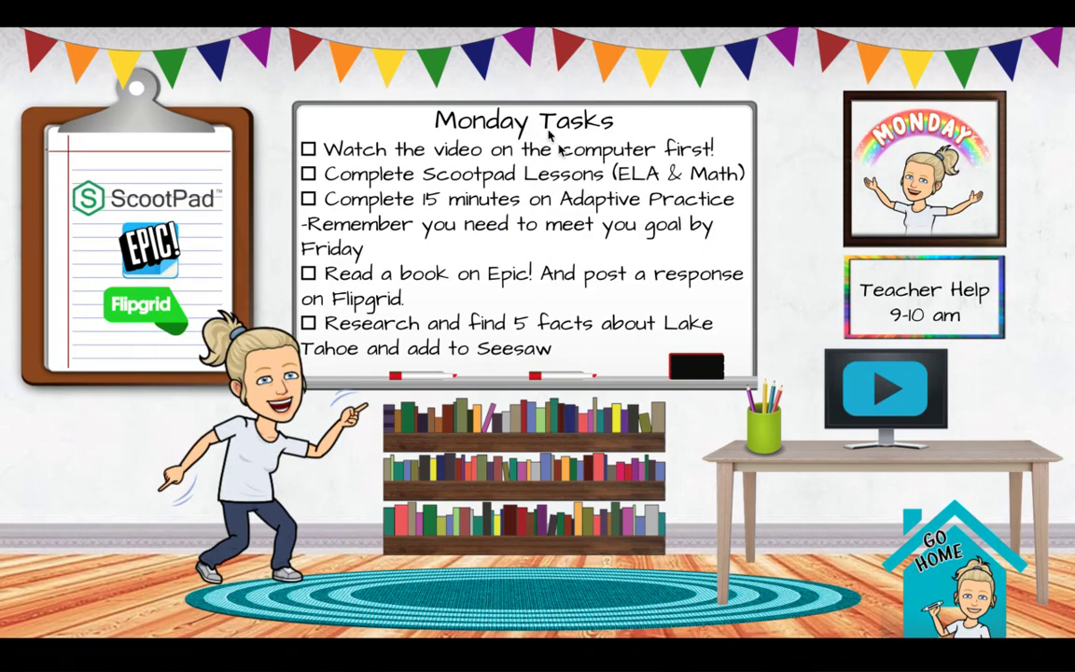
# - Follow the Go Home link on the Monday Tasks slide in the slideshow, and exit the presentation
pyautogui.click(915, 549)
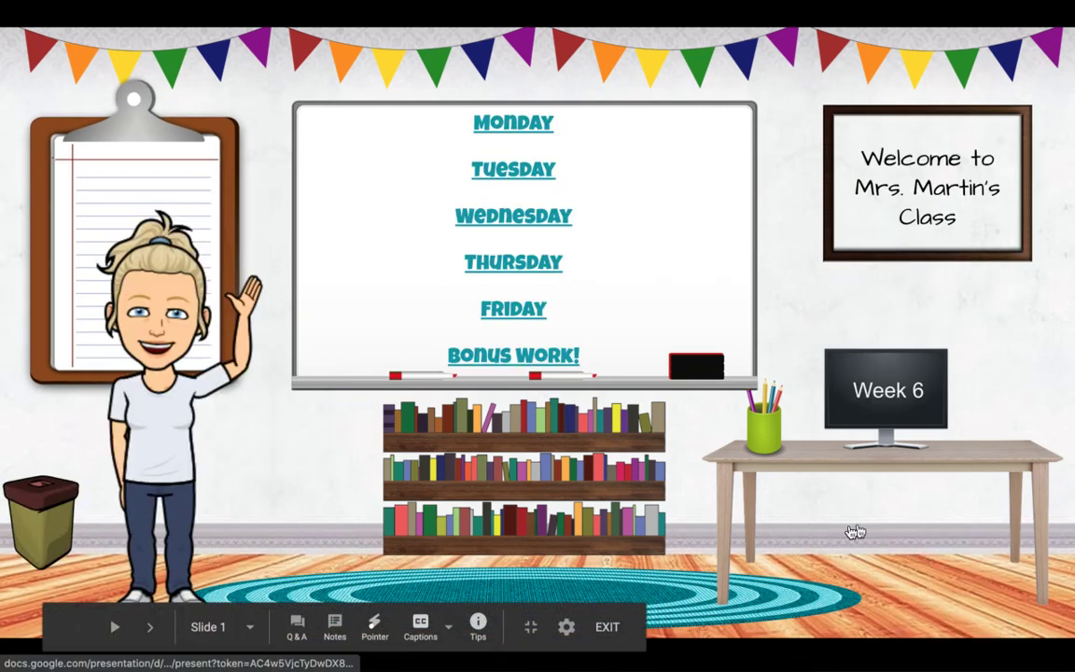
pyautogui.press('Escape')
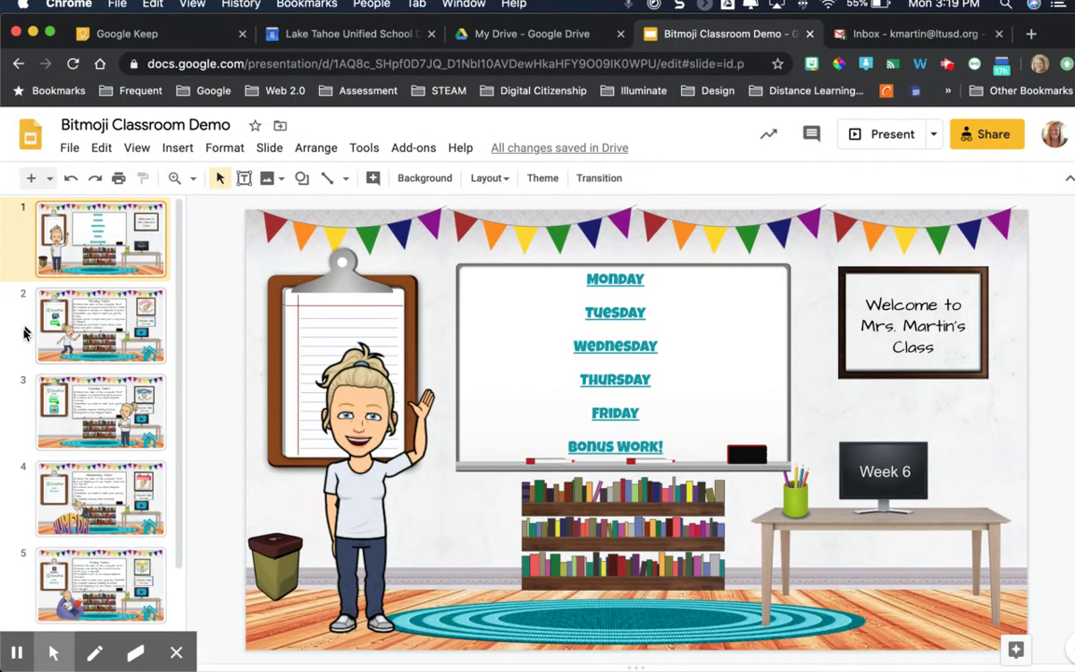
# - Open slide 2 and check the web link on the ScootPad logo
pyautogui.click(25, 333)
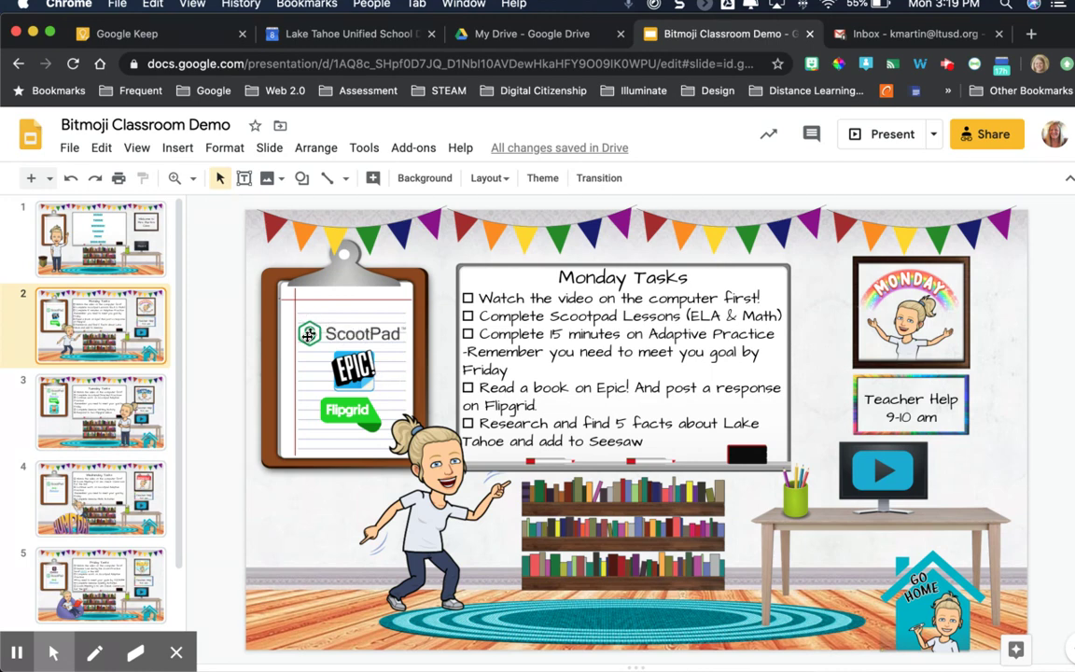
pyautogui.click(308, 336)
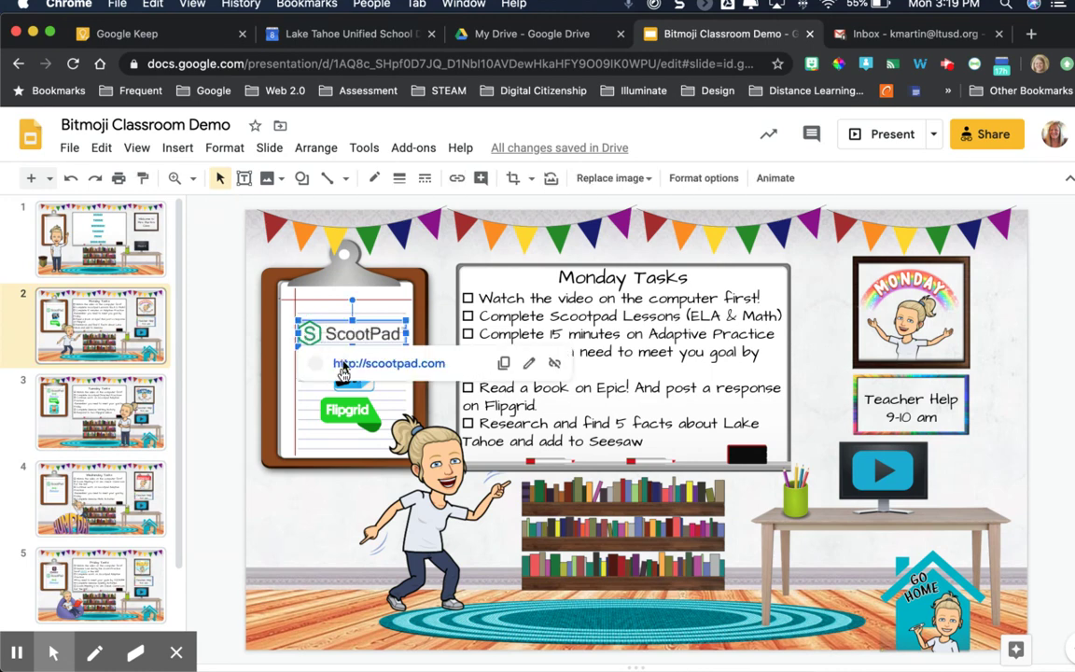
pyautogui.click(250, 331)
# - Move the clipboard image on slide 2 slightly, and undo the move
pyautogui.click(298, 323)
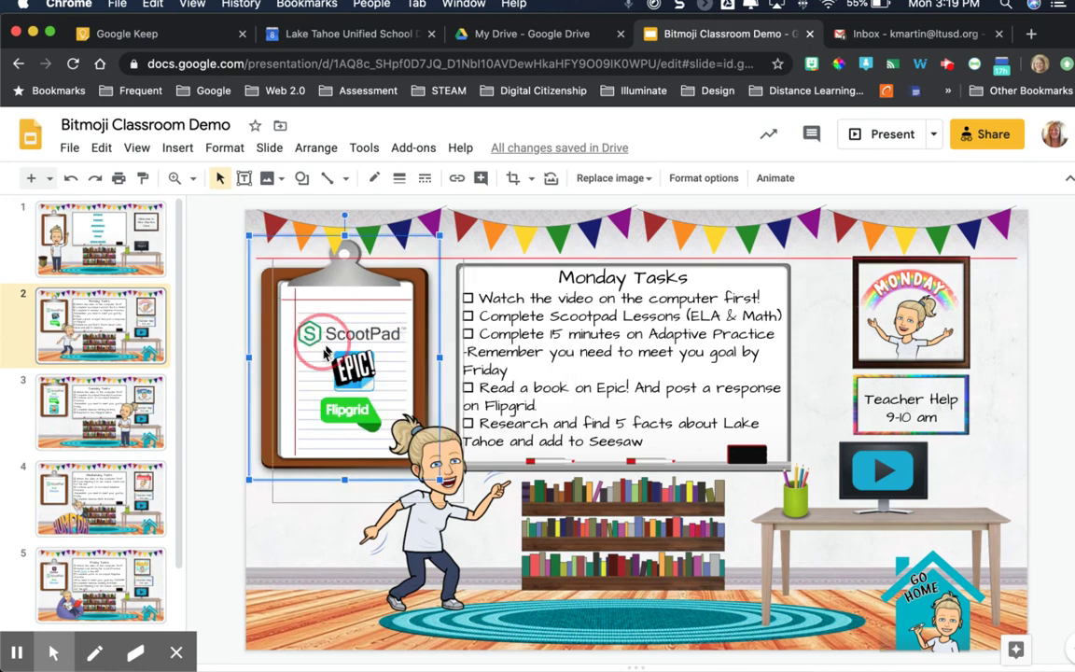
pyautogui.moveTo(324, 353); pyautogui.dragTo(332, 364)
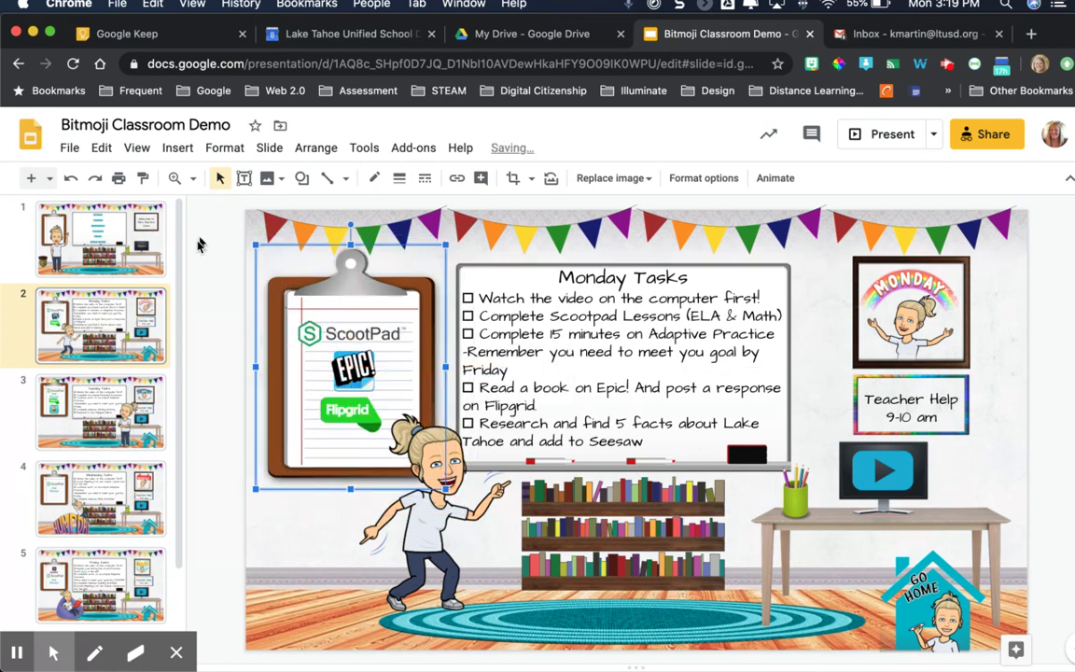
pyautogui.click(70, 178)
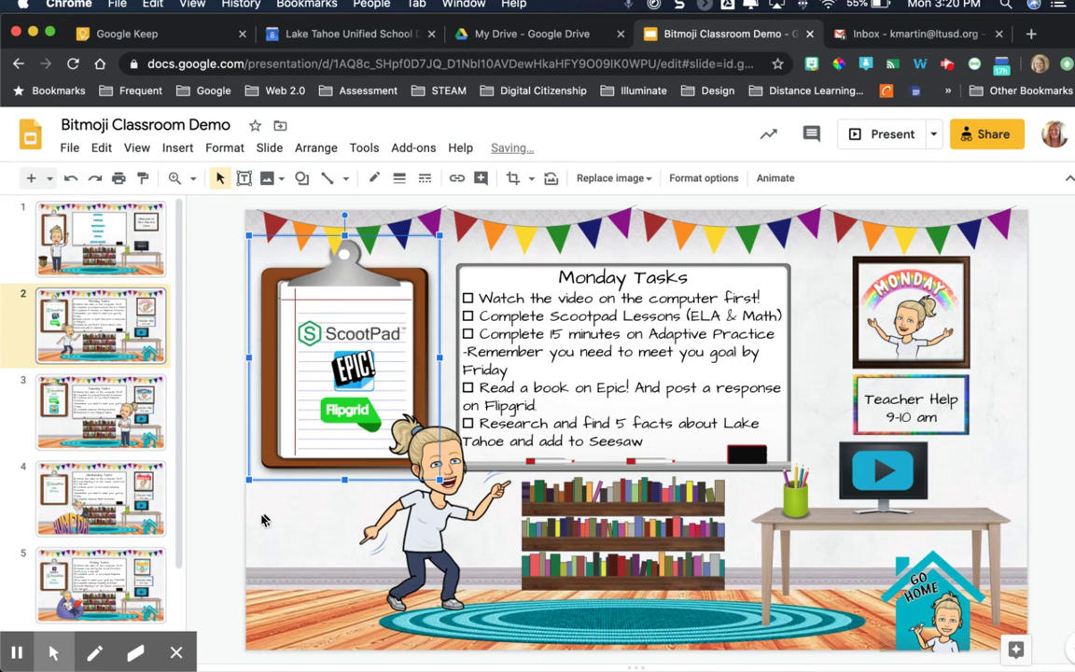
# - Check the web links on the ScootPad, Epic! and Flipgrid logos on the clipboard, and deselect everything
pyautogui.click(262, 519)
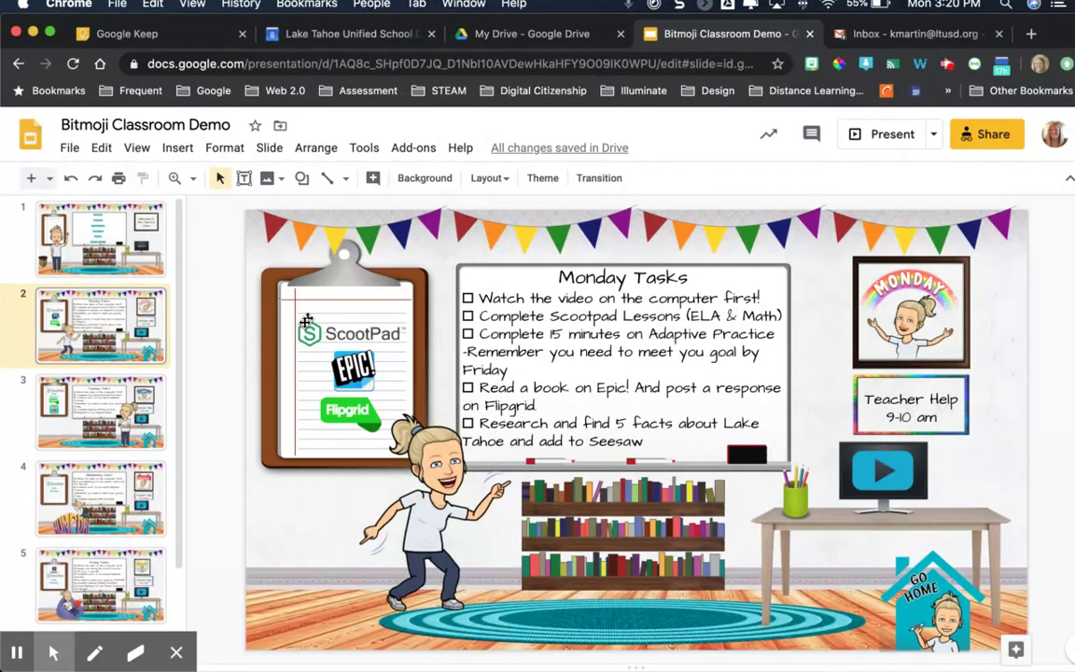
pyautogui.click(329, 332)
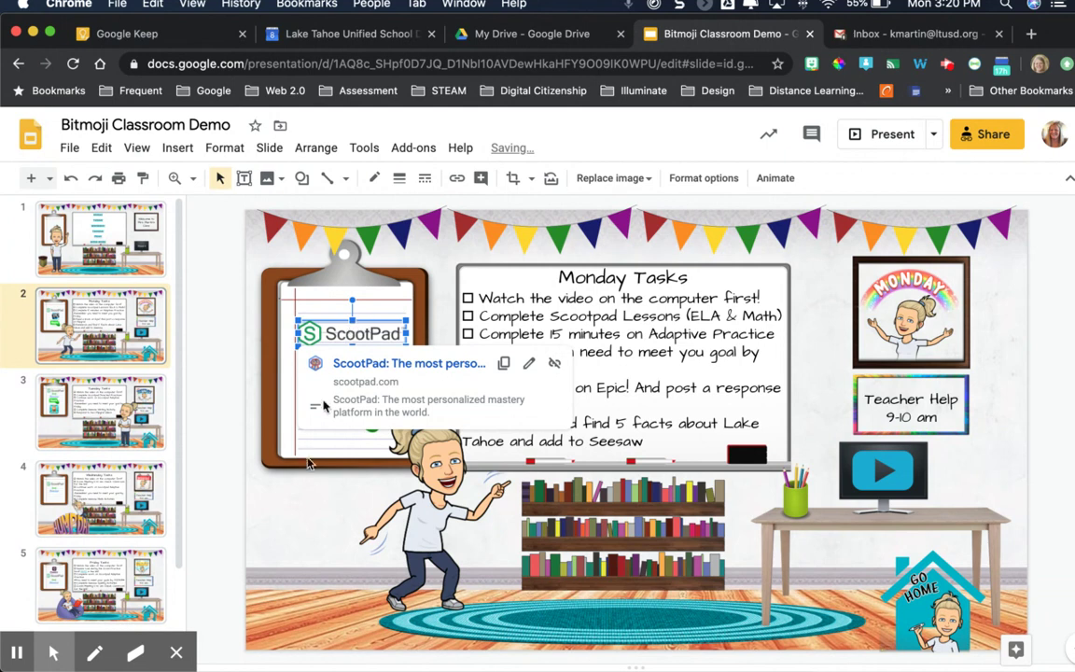
pyautogui.click(295, 535)
pyautogui.click(352, 368)
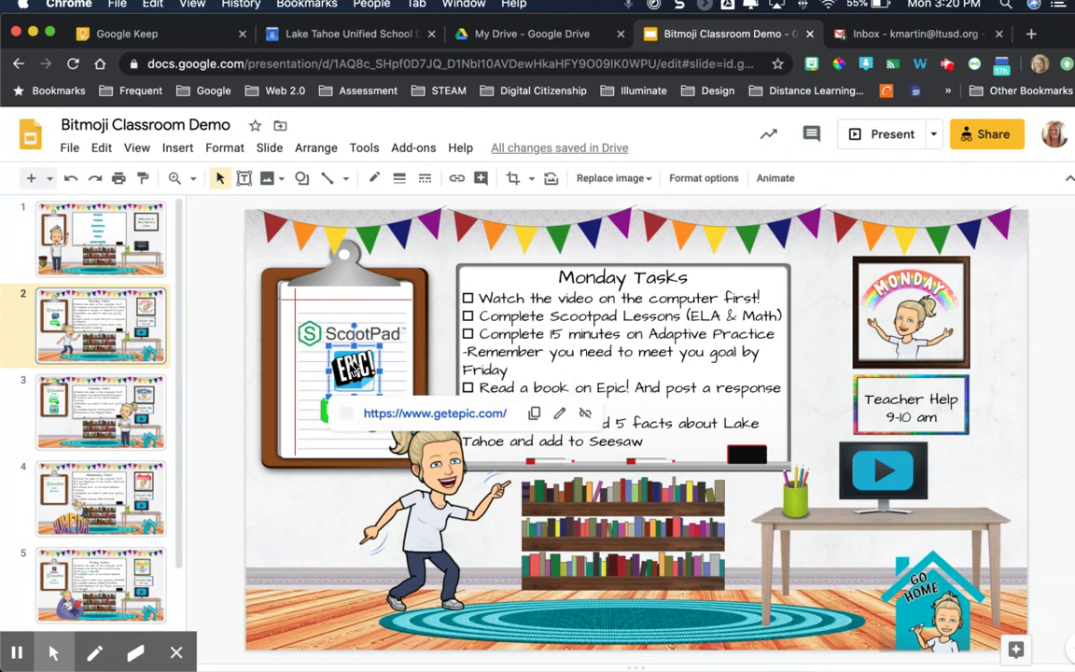
pyautogui.click(338, 419)
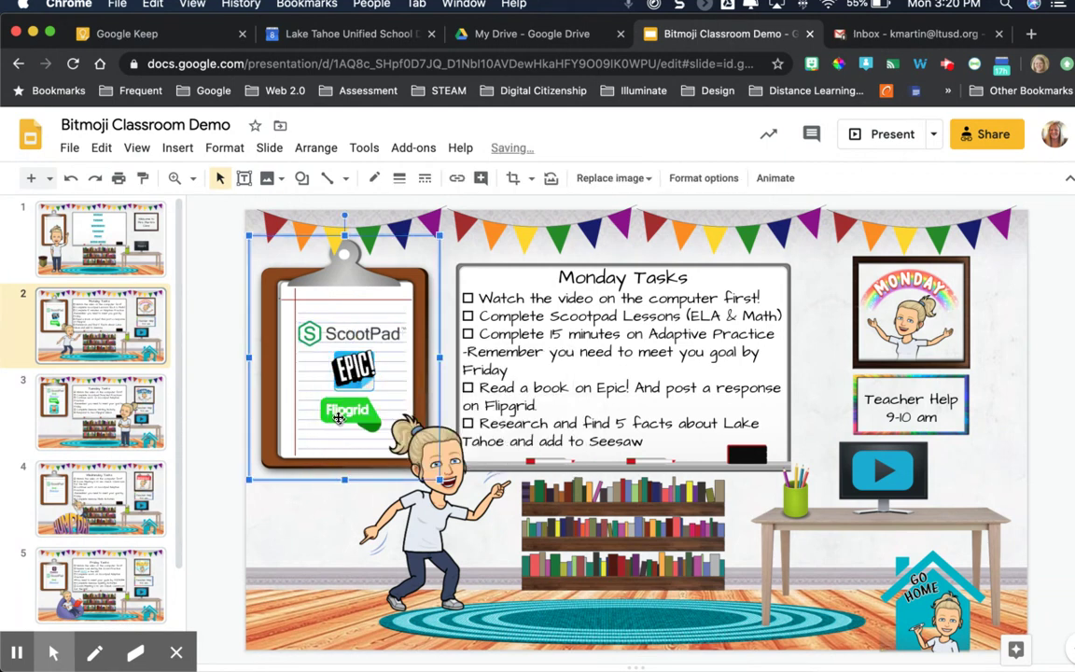
pyautogui.click(342, 416)
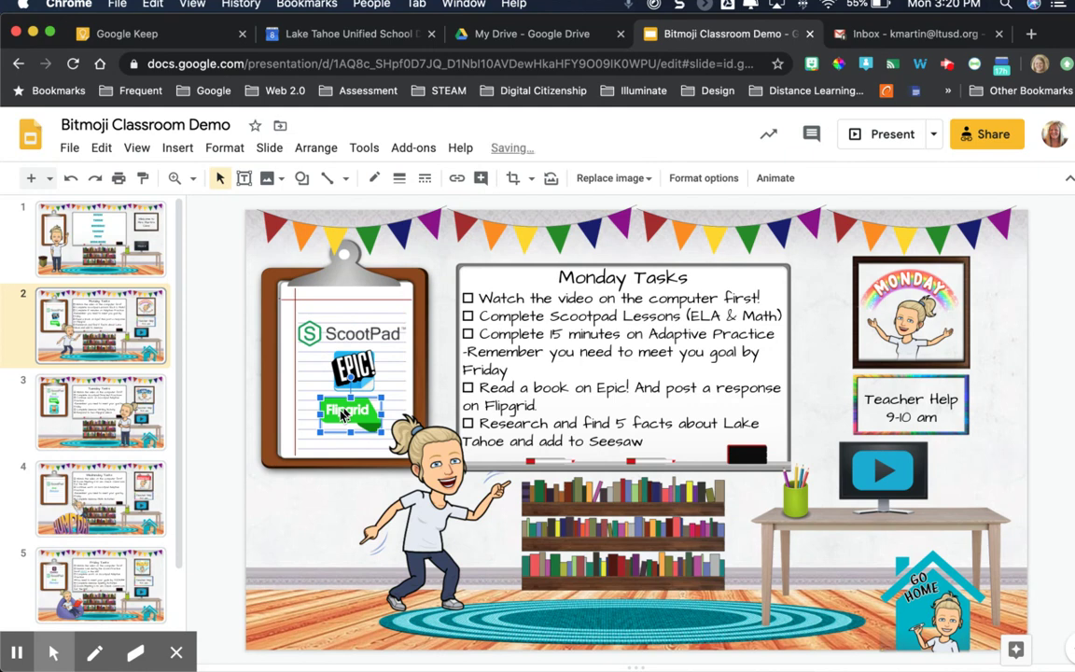
pyautogui.click(295, 504)
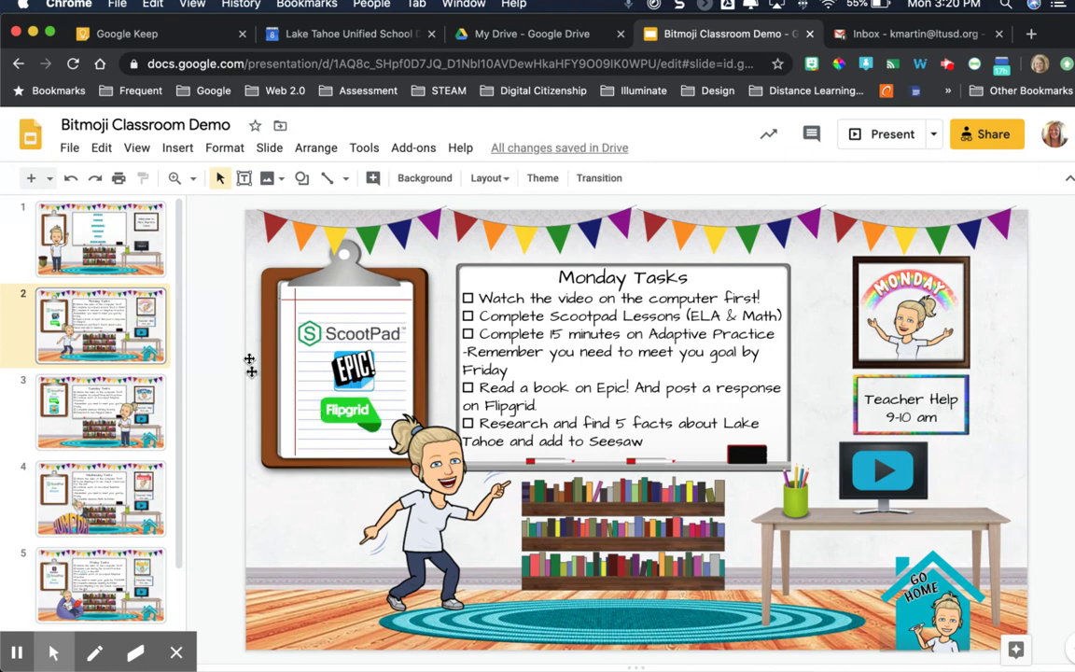
pyautogui.click(300, 183)
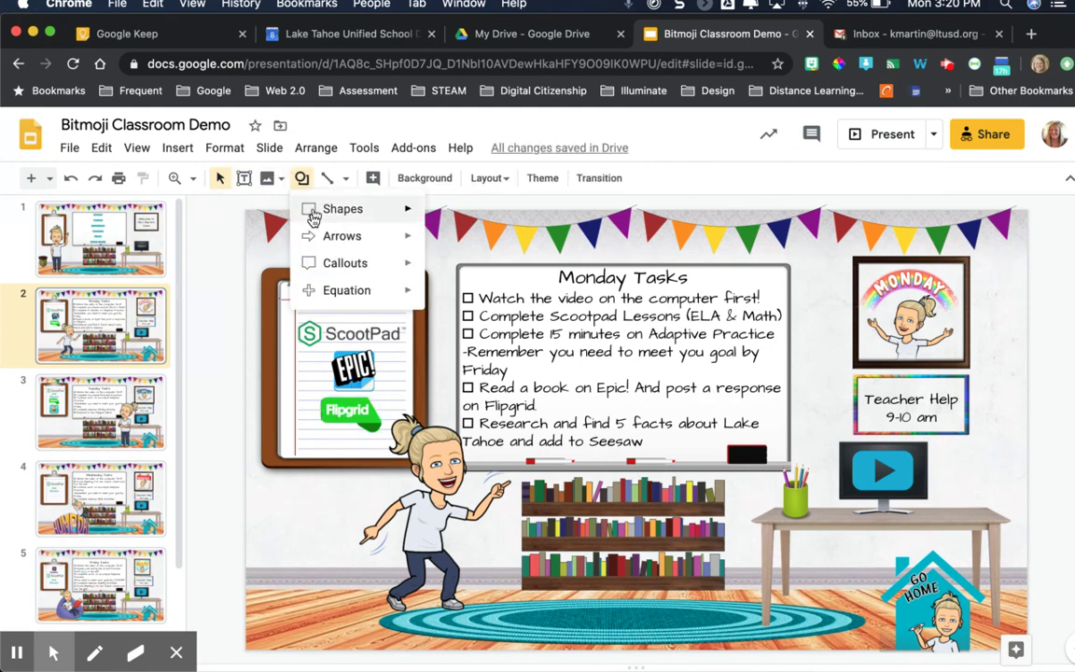
pyautogui.moveTo(336, 207)
pyautogui.click(432, 218)
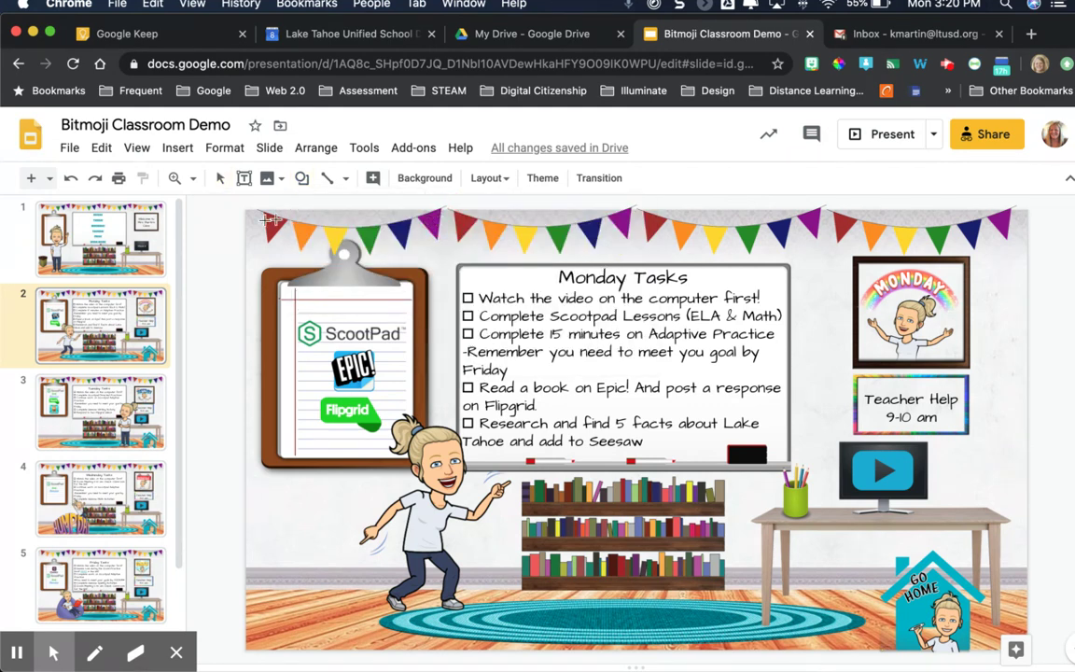
pyautogui.moveTo(243, 211); pyautogui.dragTo(1010, 650)
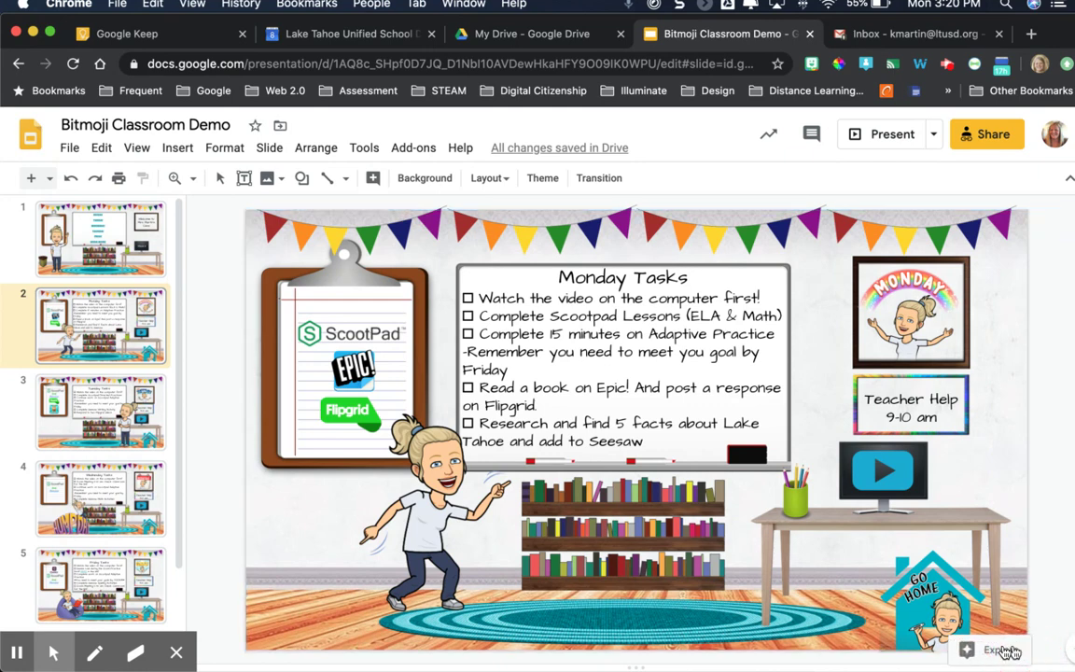
pyautogui.click(303, 180)
pyautogui.moveTo(326, 209)
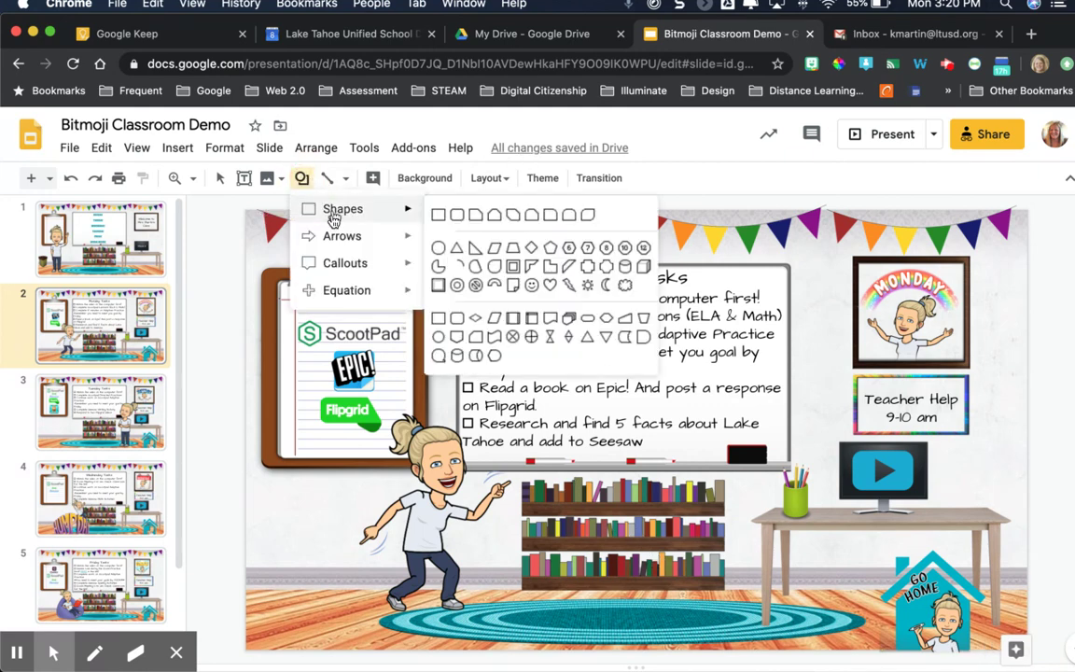
pyautogui.click(436, 215)
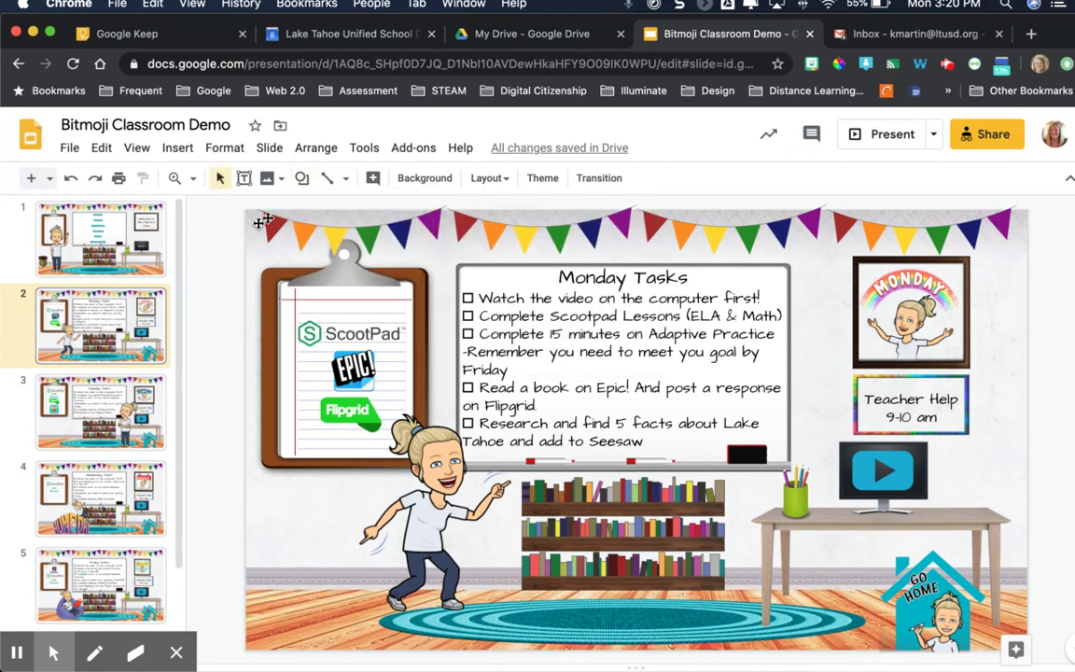
# - Draw a rectangle covering the entire Monday Tasks slide
pyautogui.click(303, 178)
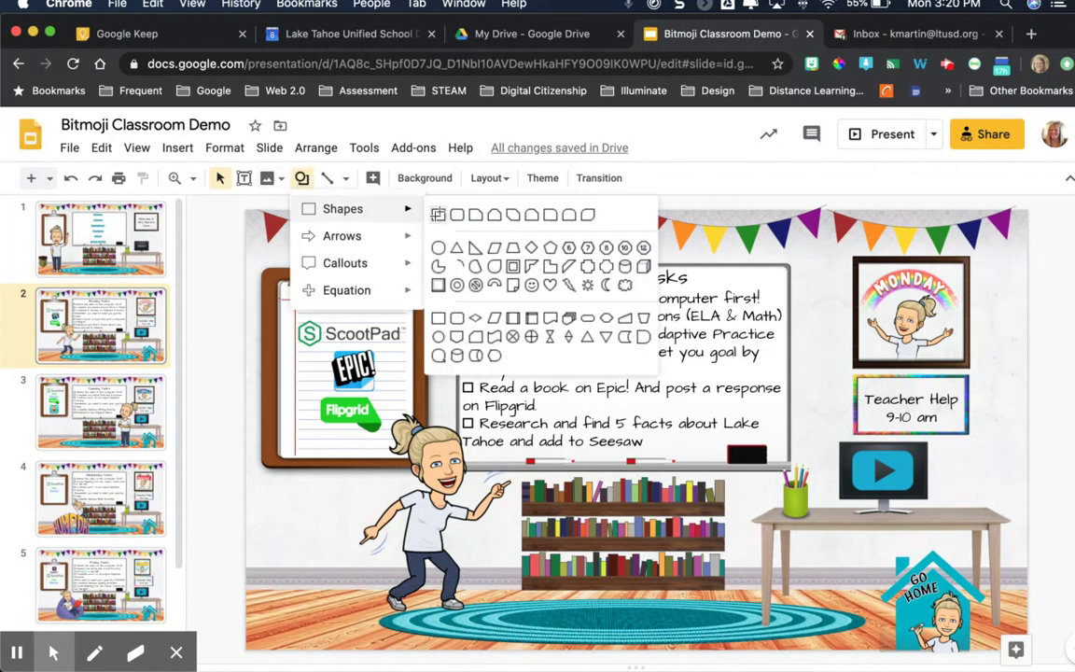
pyautogui.click(437, 214)
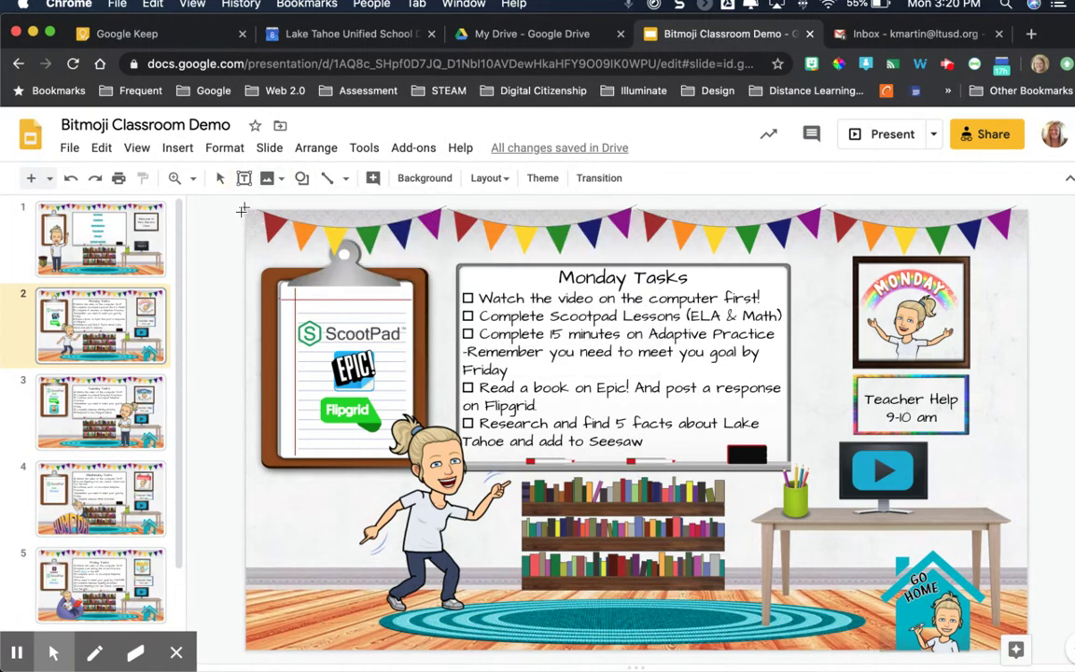
pyautogui.moveTo(242, 210); pyautogui.dragTo(1045, 653)
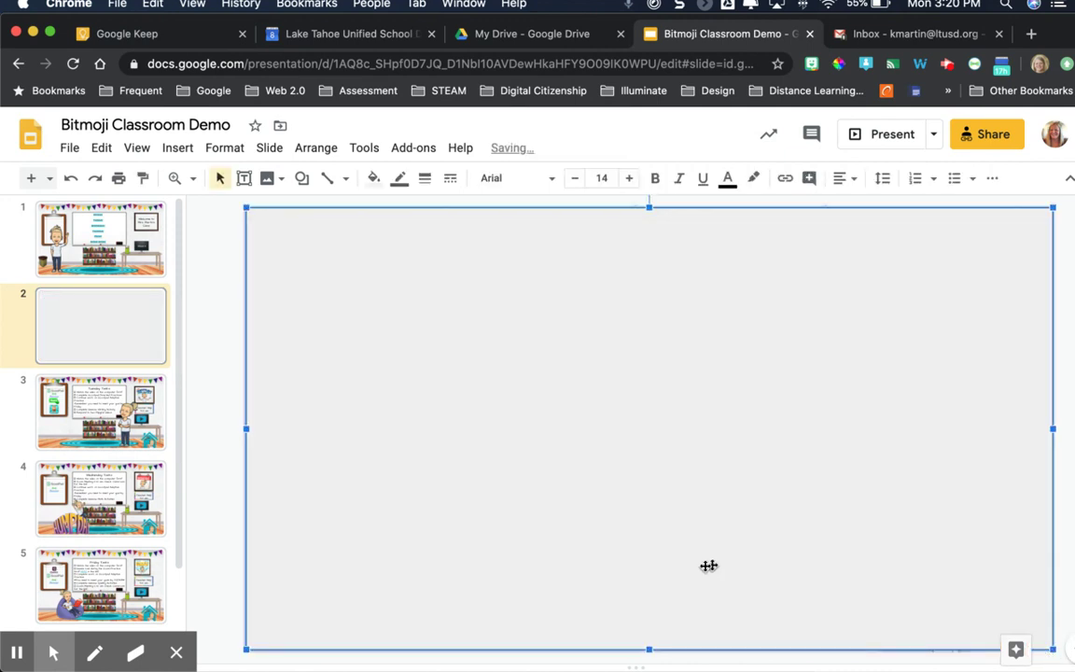
# - Move the rectangle aside to reach the Go Home image, and cover the slide with the rectangle again, behind that image
pyautogui.moveTo(825, 448); pyautogui.dragTo(731, 456)
pyautogui.moveTo(832, 522); pyautogui.dragTo(757, 540)
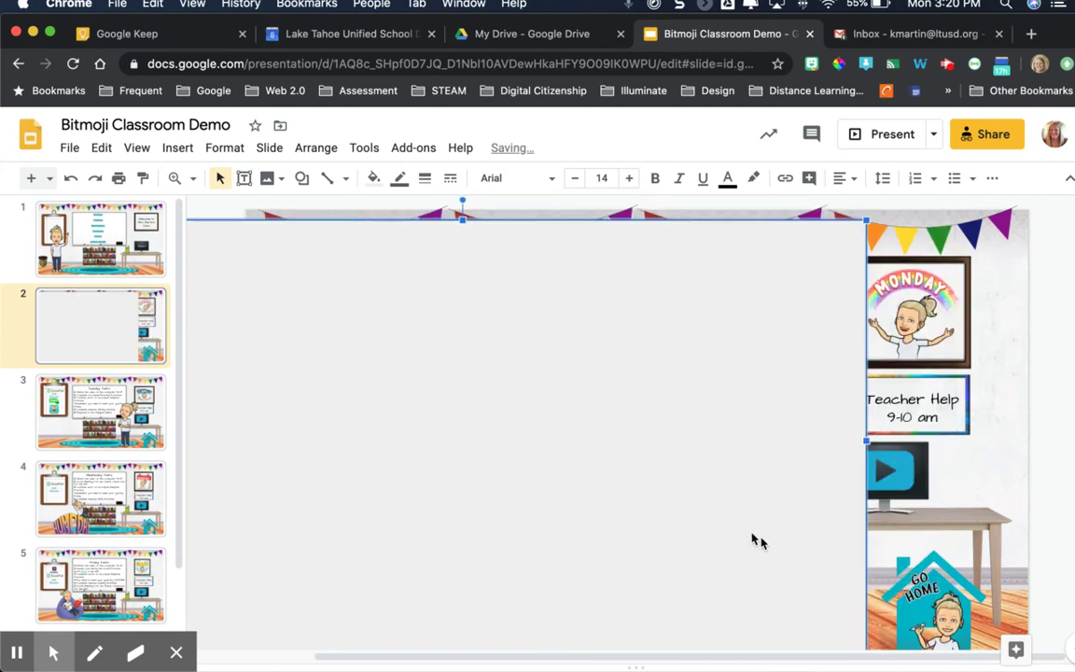
pyautogui.click(946, 618)
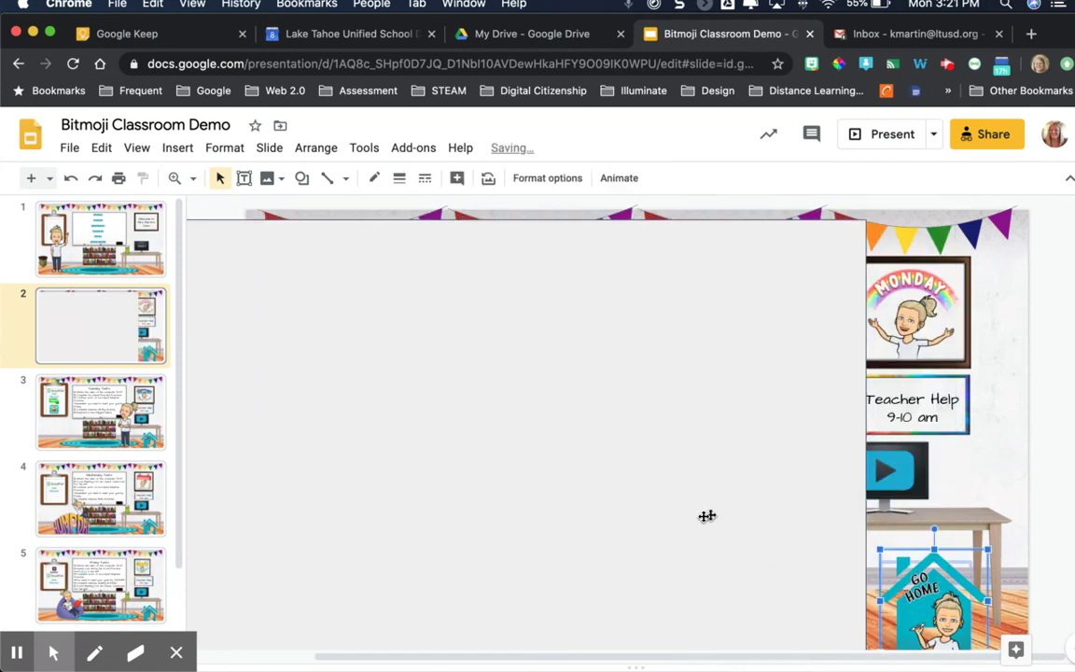
pyautogui.moveTo(707, 516); pyautogui.dragTo(868, 509)
pyautogui.press('super+z')
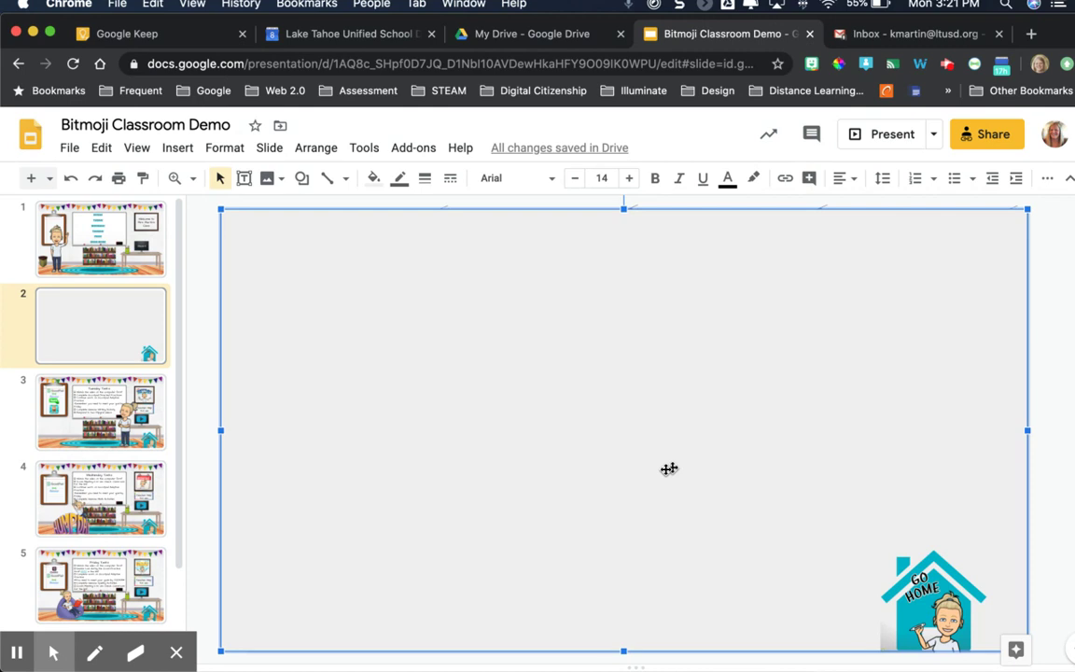
# - Send the rectangle backward until it lies behind the Flipgrid, Epic! and ScootPad logos
pyautogui.rightClick(449, 405)
pyautogui.moveTo(496, 427)
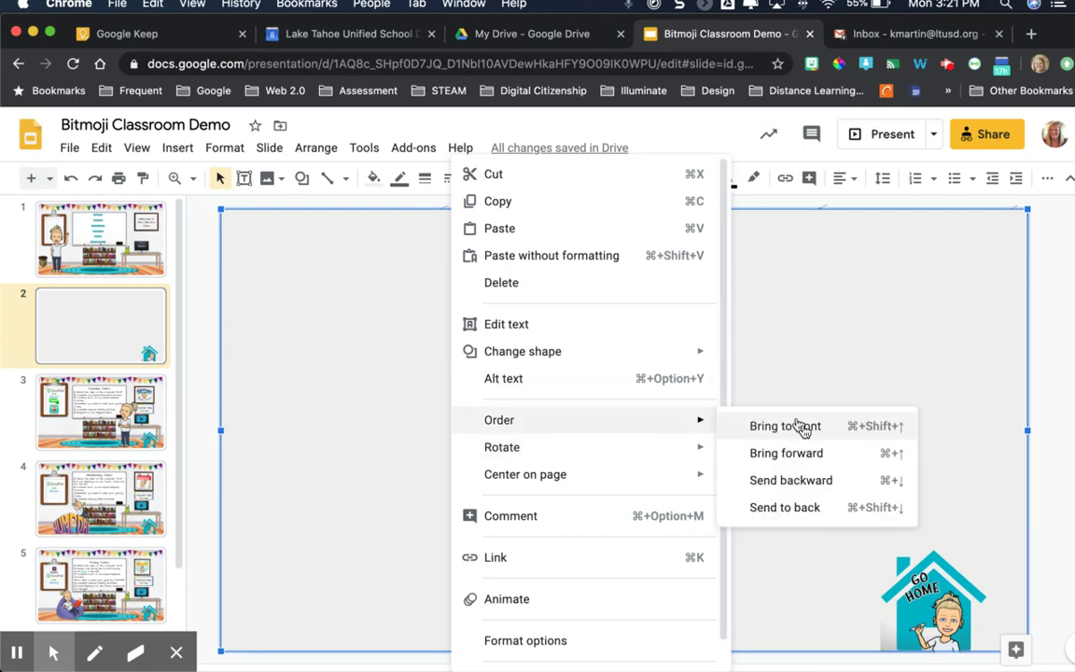
pyautogui.click(818, 478)
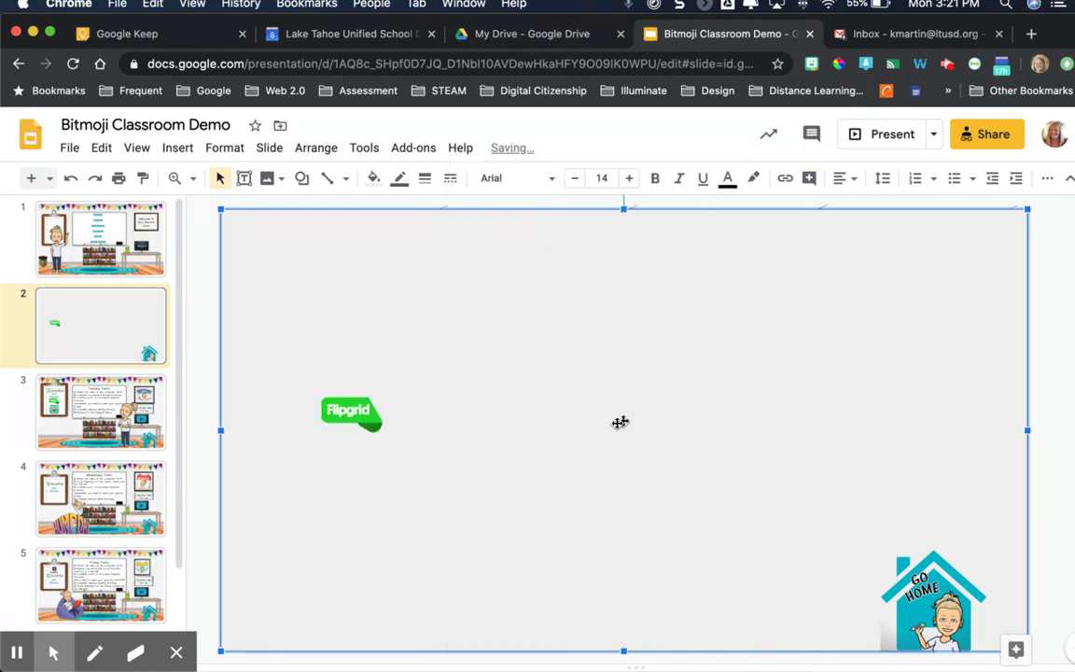
pyautogui.press('super+Down')
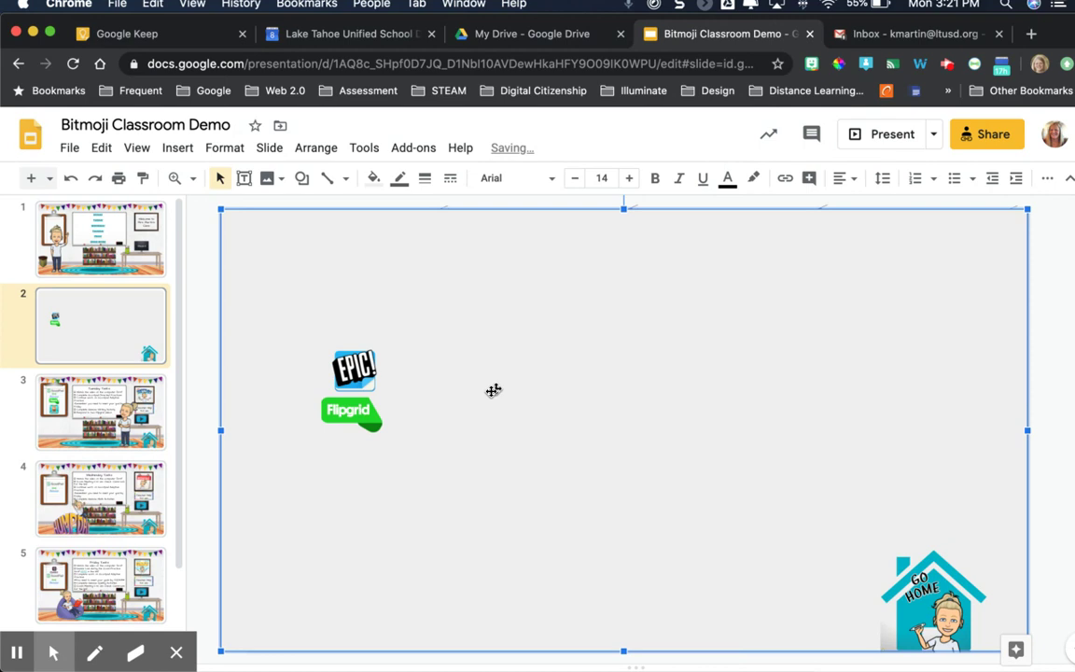
pyautogui.press('super+Down')
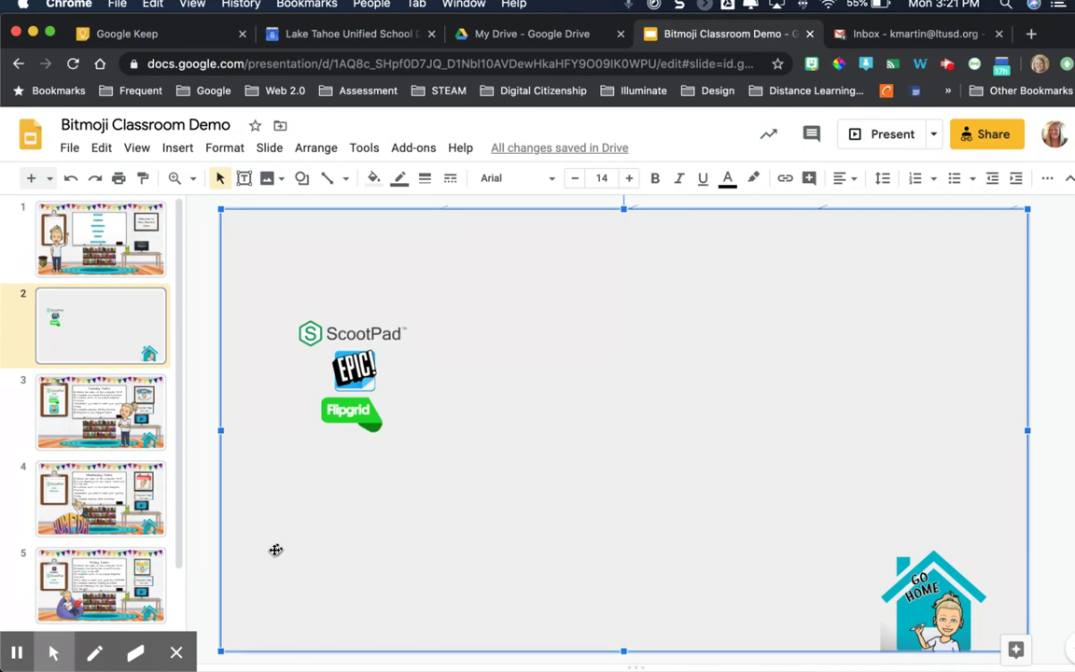
# - Link the covering rectangle to Slide 2 of this presentation
pyautogui.rightClick(277, 555)
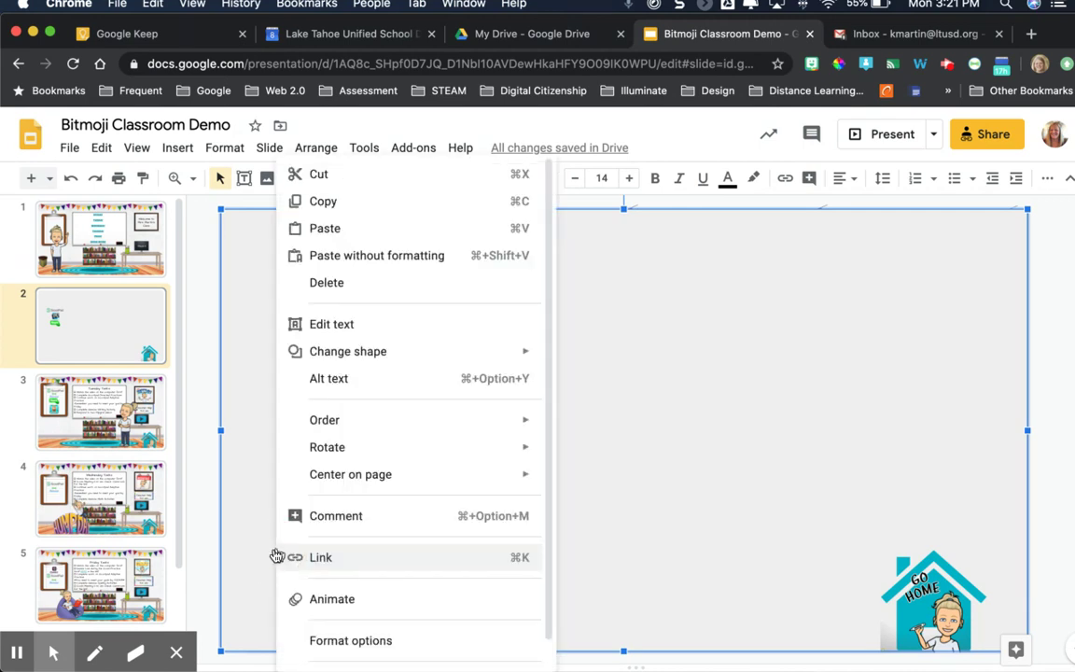
pyautogui.click(316, 558)
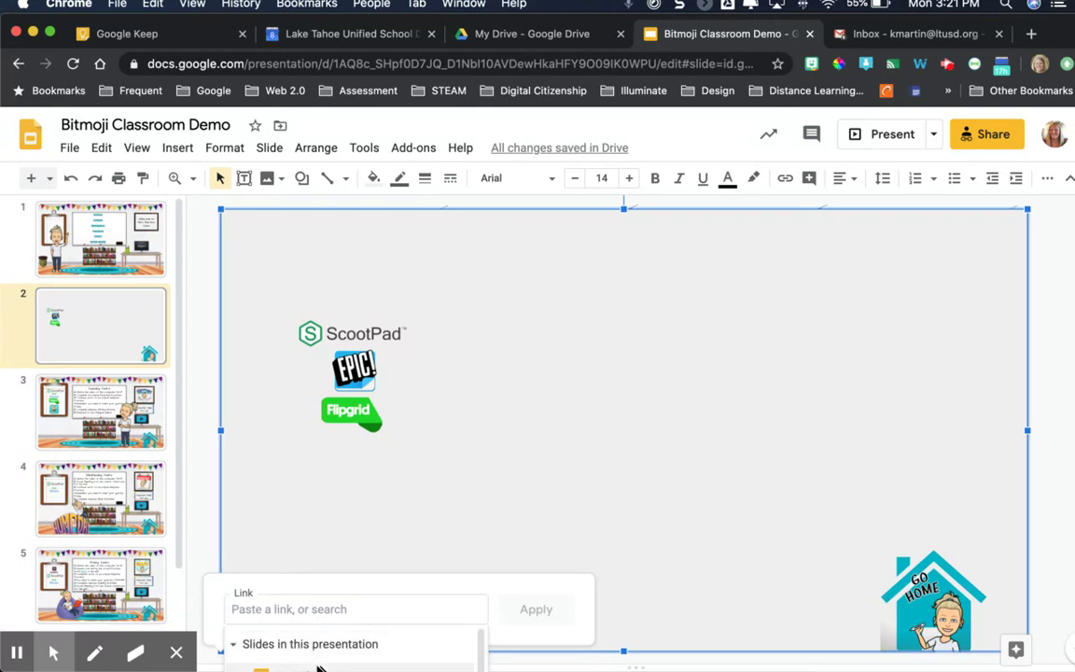
pyautogui.click(296, 645)
pyautogui.scroll(-3, 353, 663)
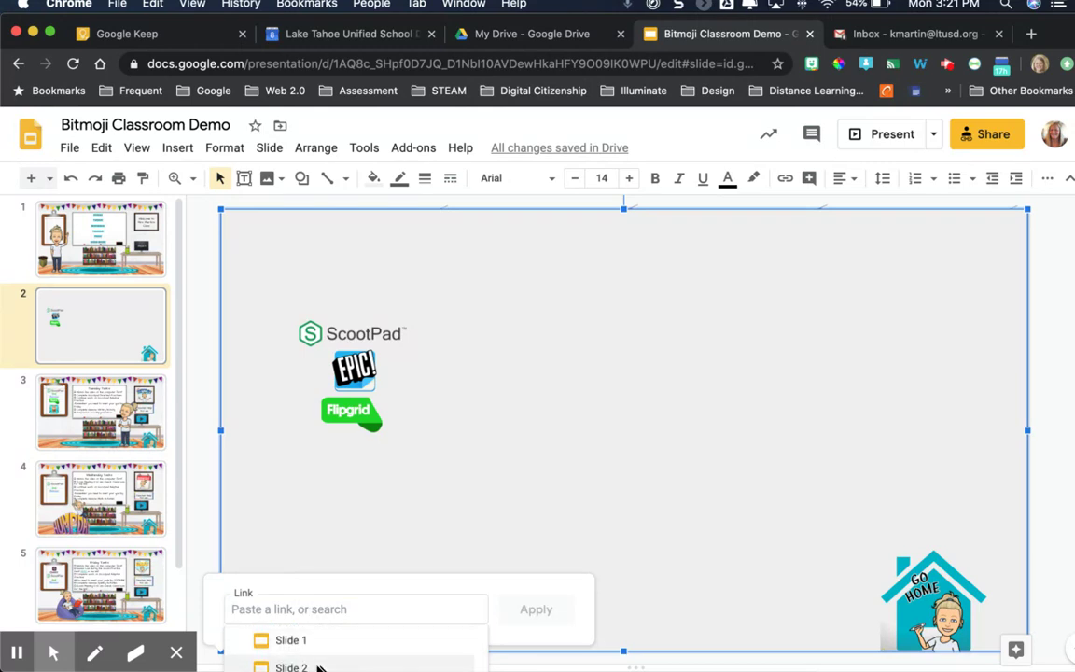
pyautogui.click(314, 666)
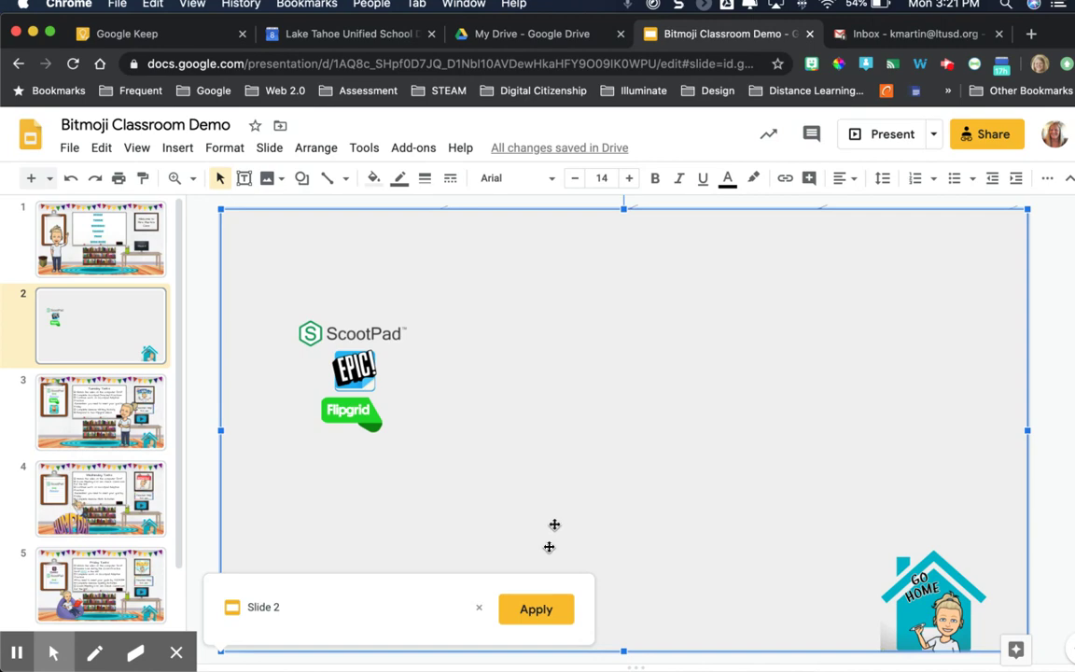
pyautogui.click(536, 608)
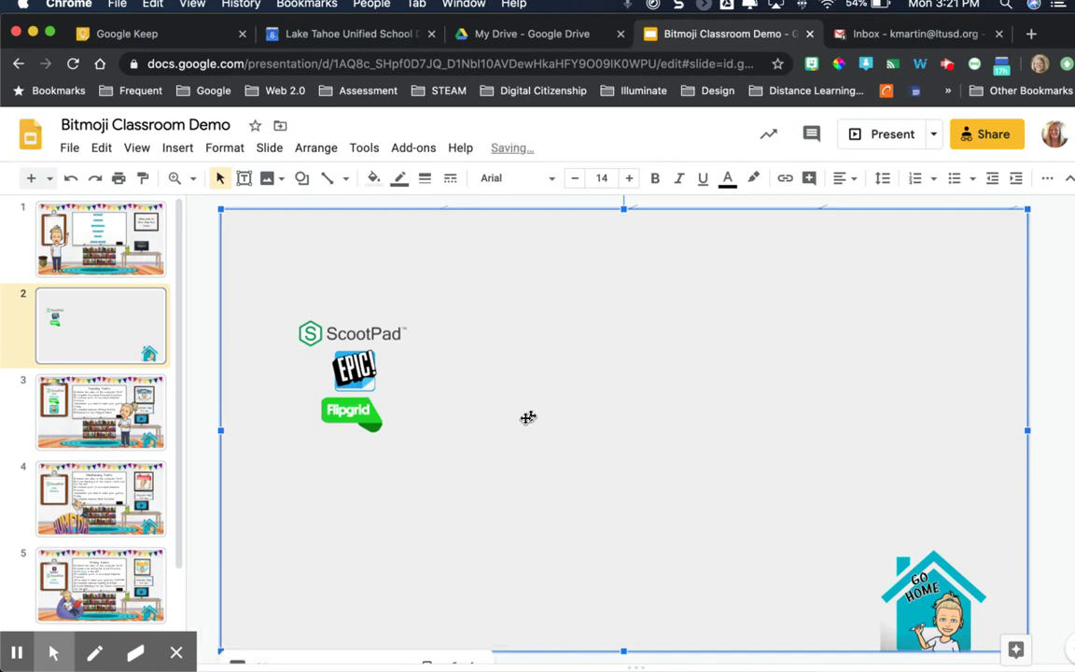
# - Make the fill and border of slide 2's covering rectangle transparent, and deselect it
pyautogui.click(373, 180)
pyautogui.click(404, 243)
pyautogui.click(399, 177)
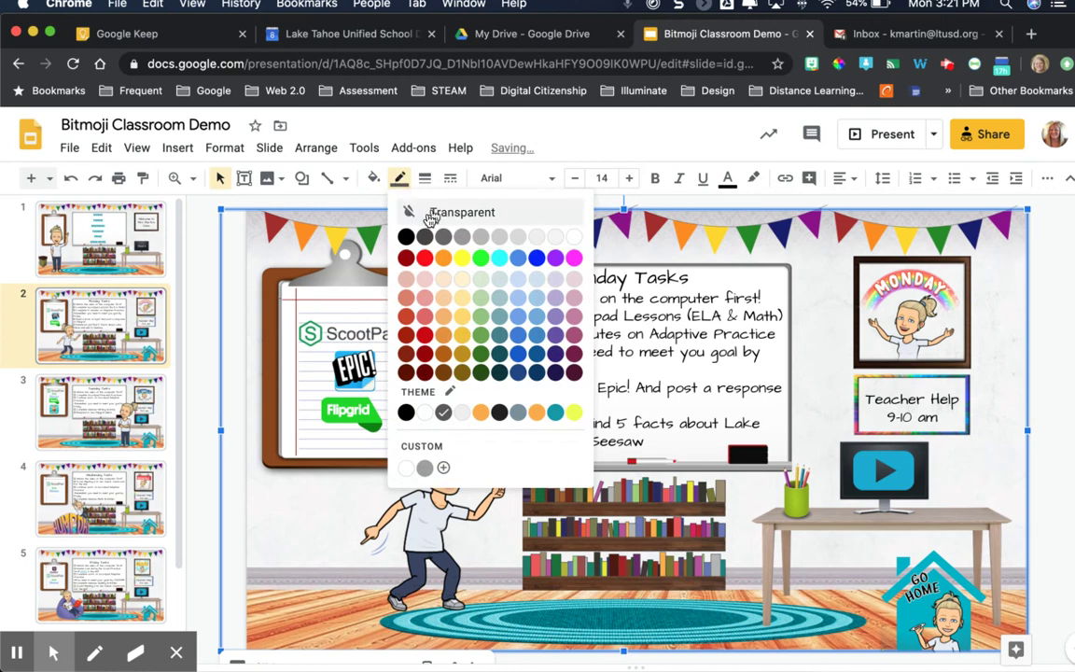
pyautogui.click(421, 212)
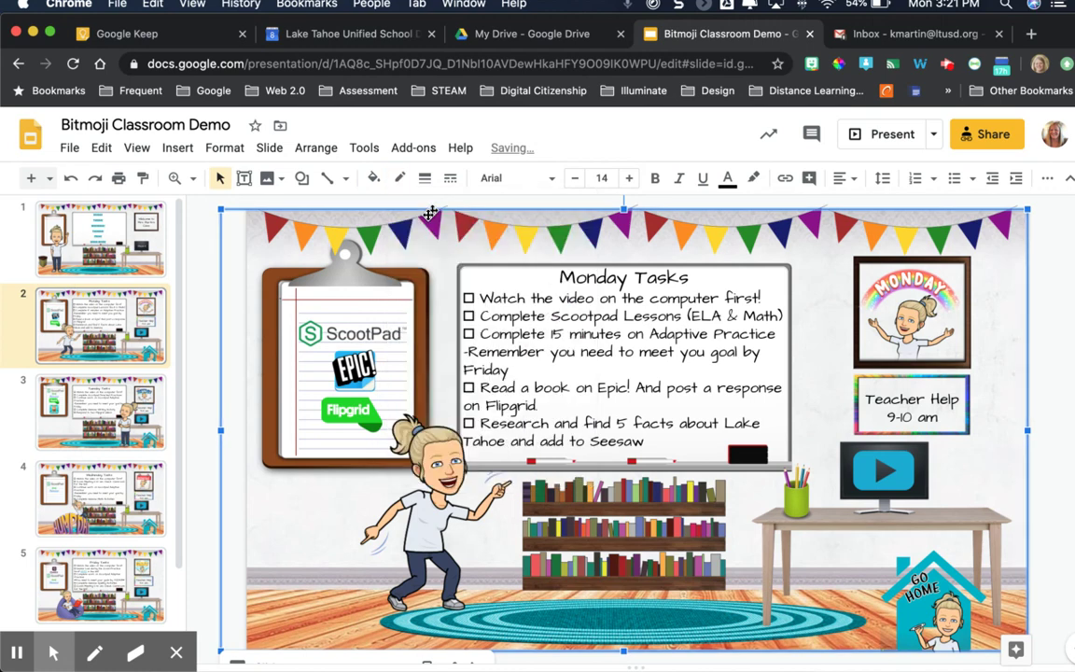
pyautogui.click(193, 349)
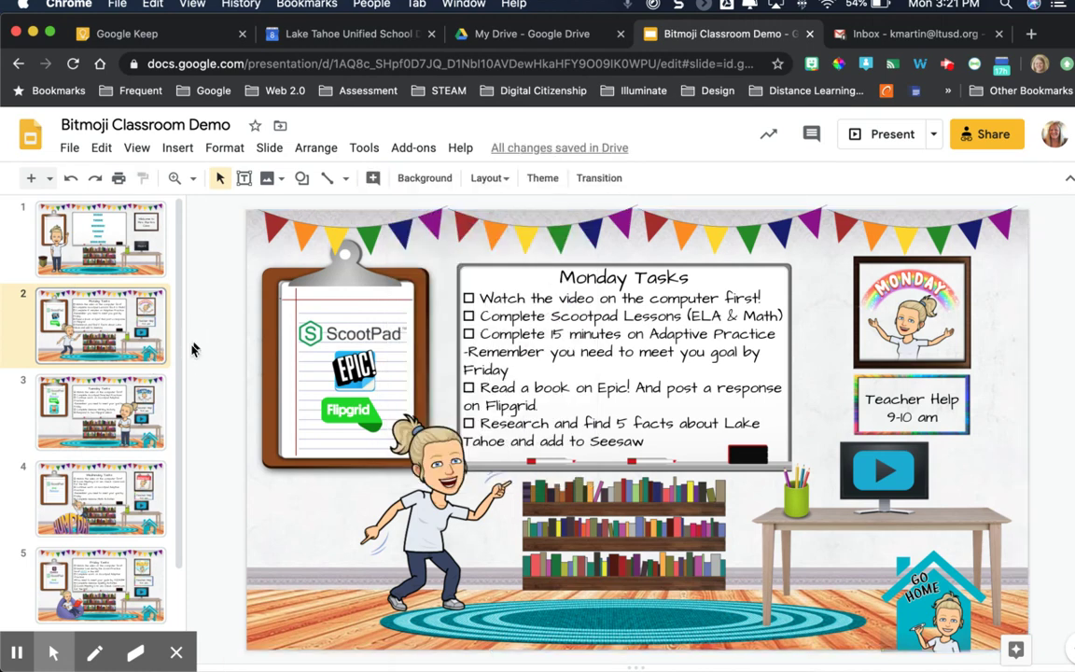